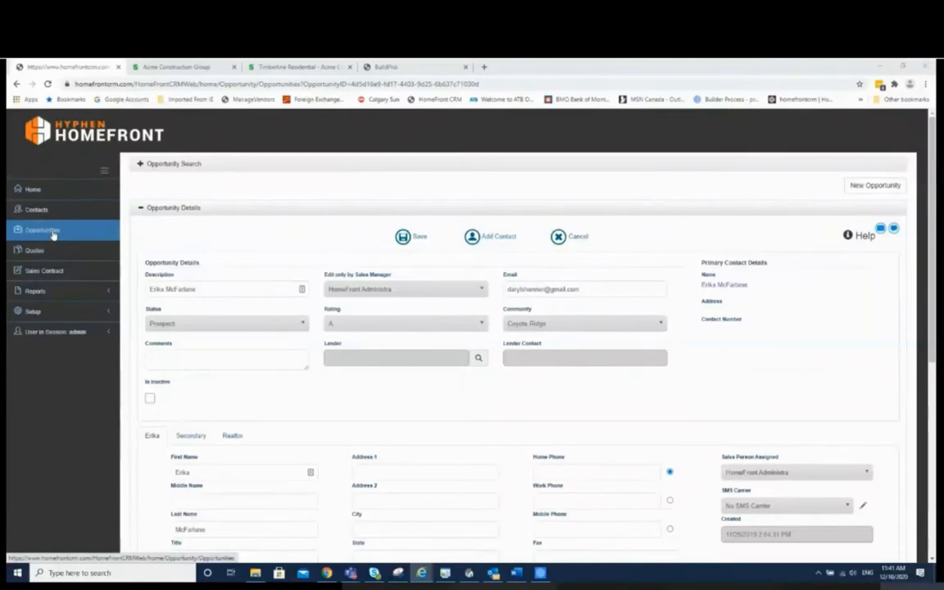
Review the open opportunity's details and start a pre-sold home quote from it
scroll(304, 254, down, 3)
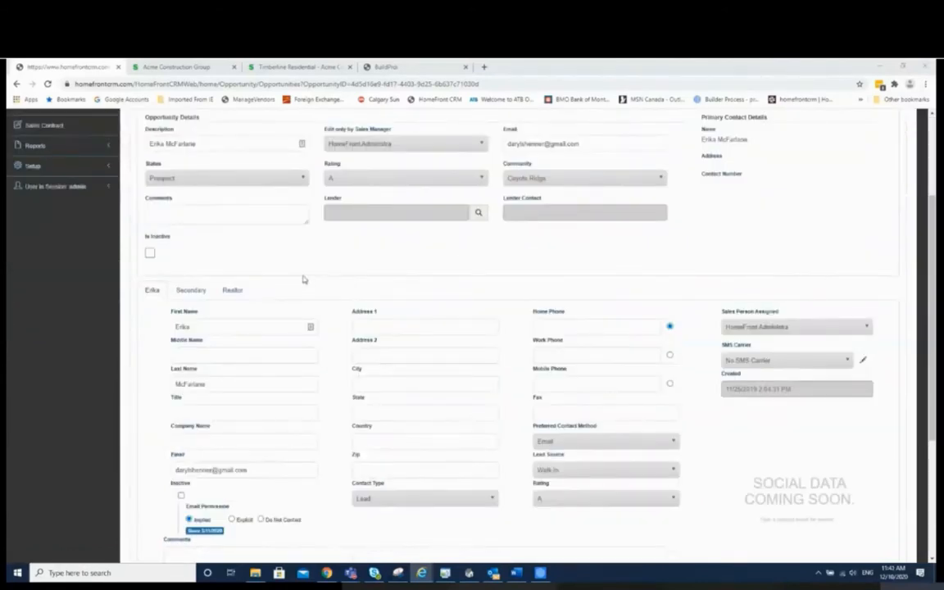
scroll(316, 263, up, 1)
scroll(318, 264, up, 1)
scroll(316, 265, down, 3)
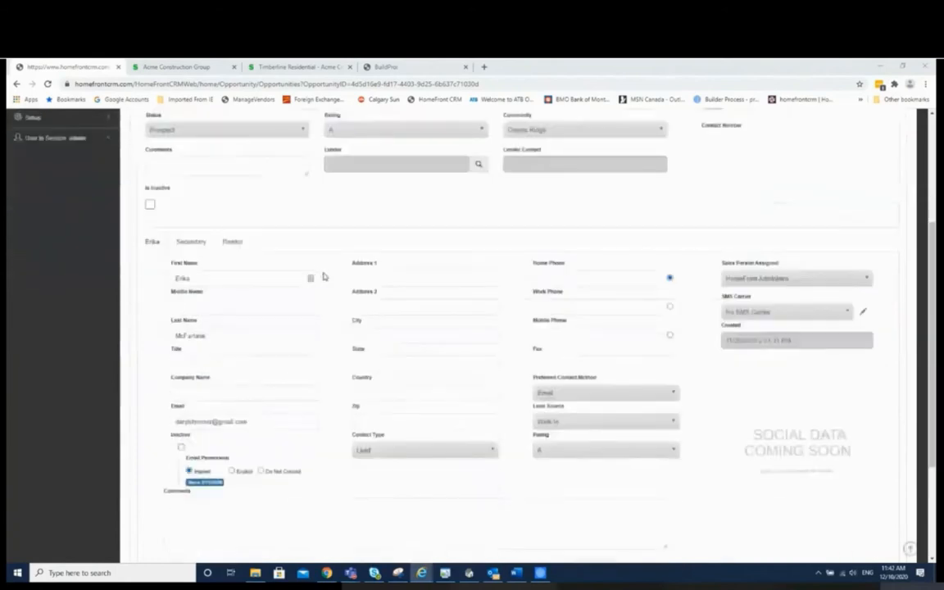
scroll(324, 277, up, 3)
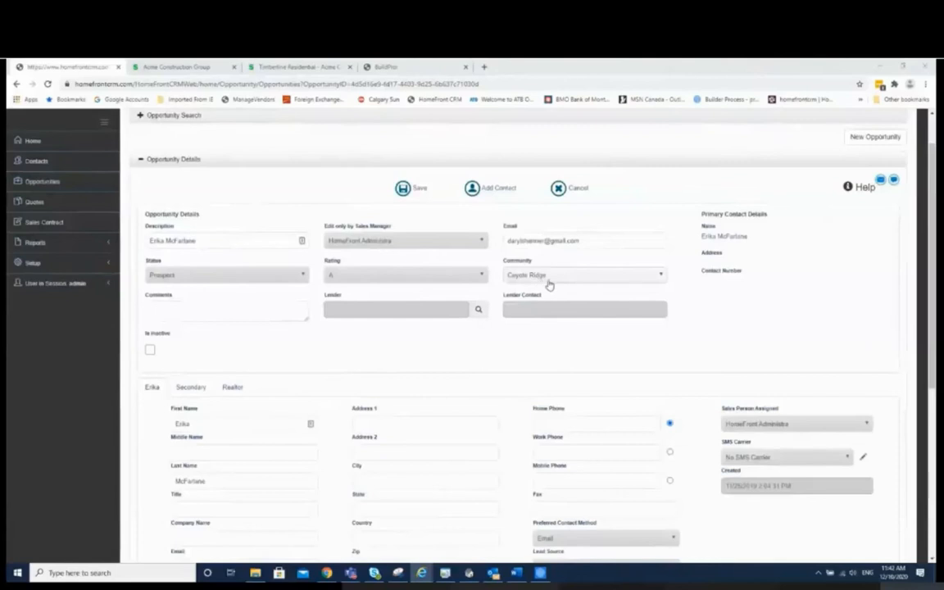
scroll(315, 364, down, 2)
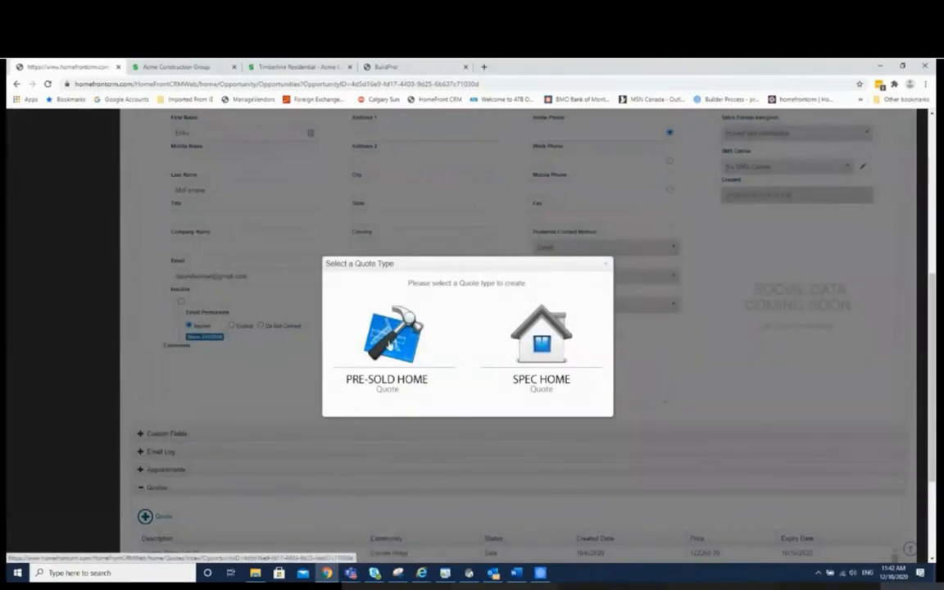
click(390, 344)
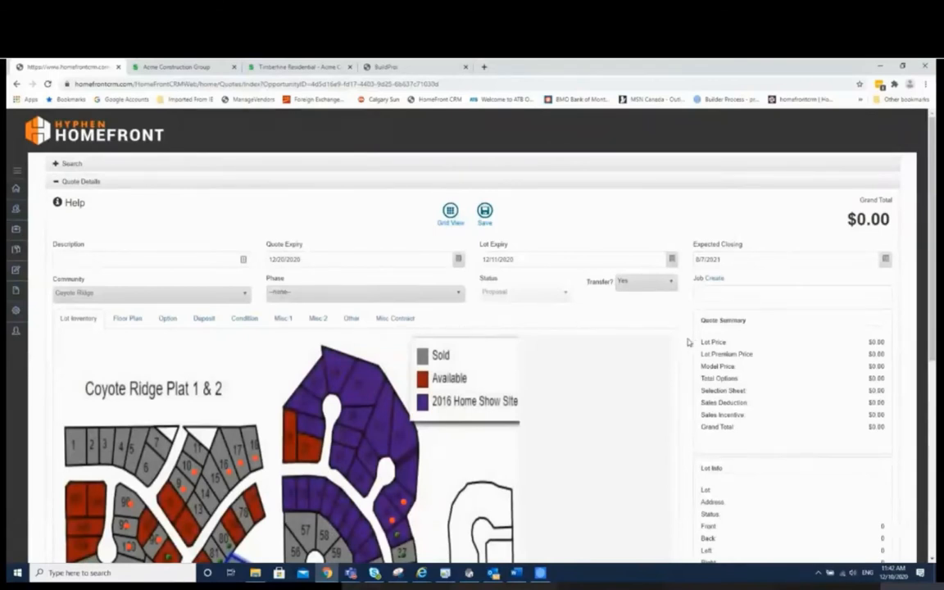
Select lot 038 on the Coyote Ridge lot map as the lot for the new quote
scroll(688, 343, down, 3)
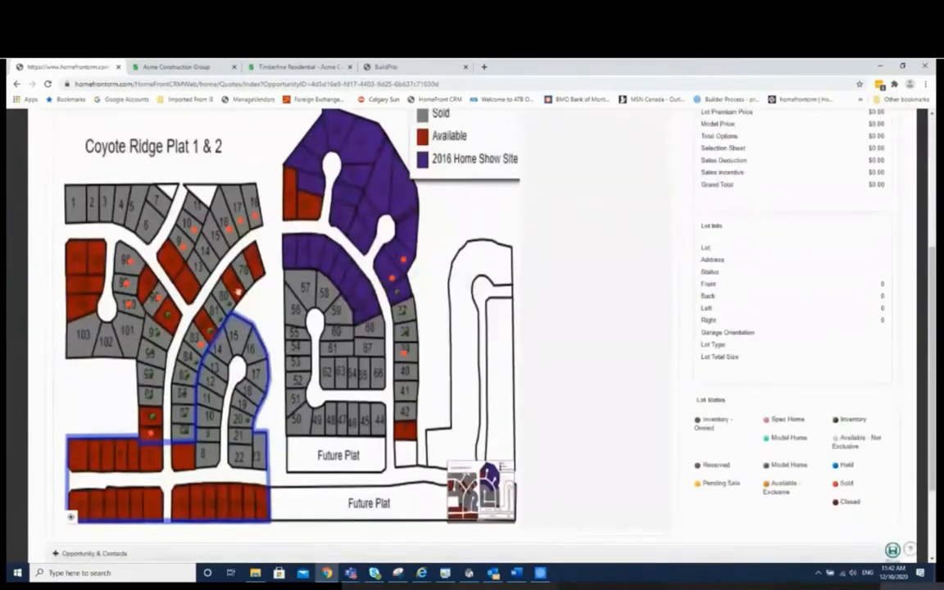
mouse_move(233, 304)
mouse_move(406, 334)
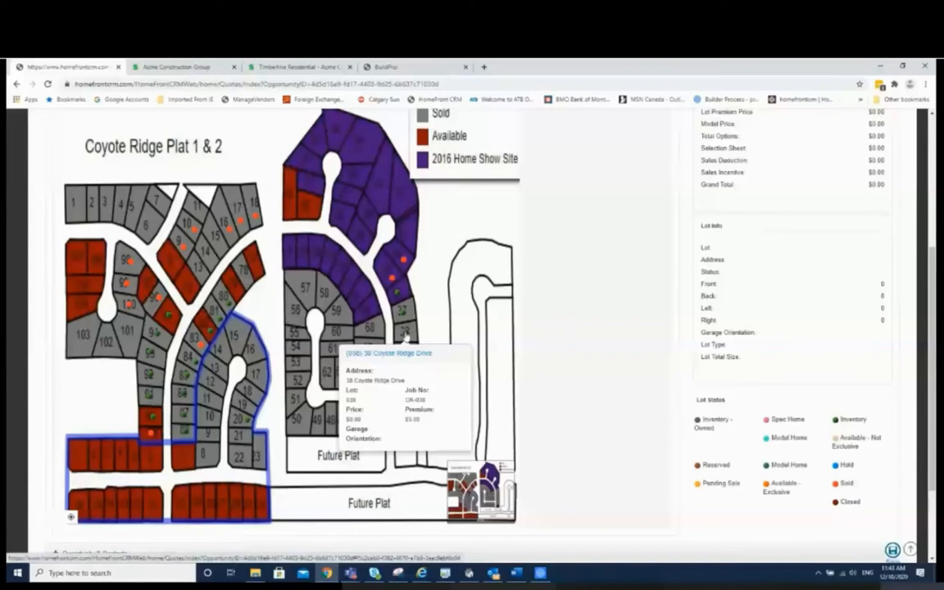
click(404, 334)
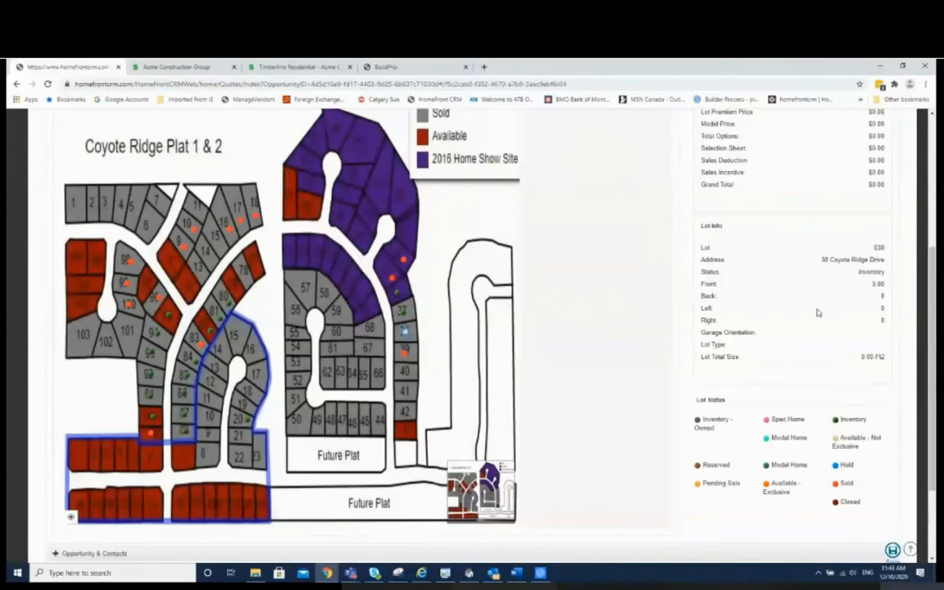
Enter "Coyote Ridge Lot 38" as the quote's description
scroll(816, 312, up, 1)
scroll(816, 312, up, 3)
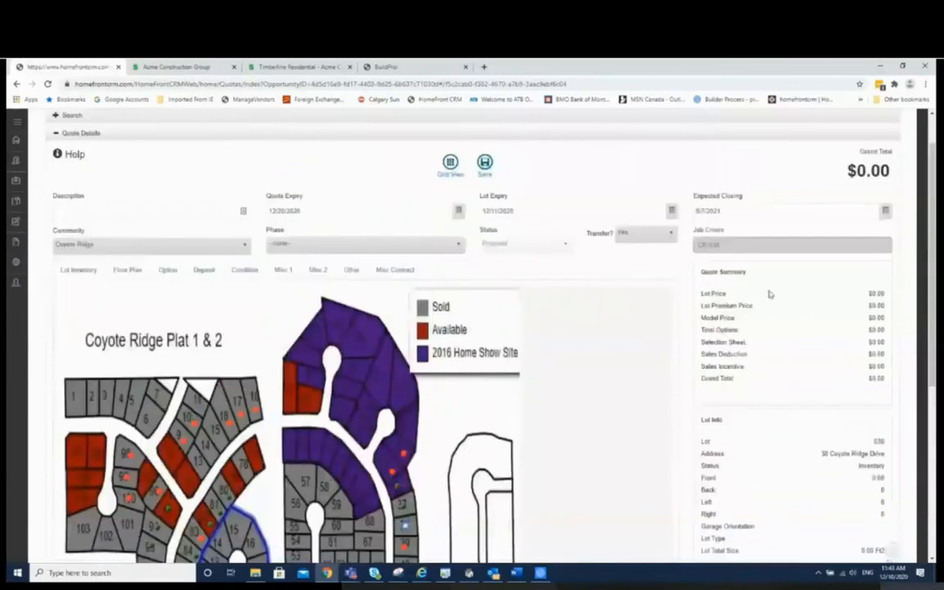
click(101, 211)
text(Coyote)
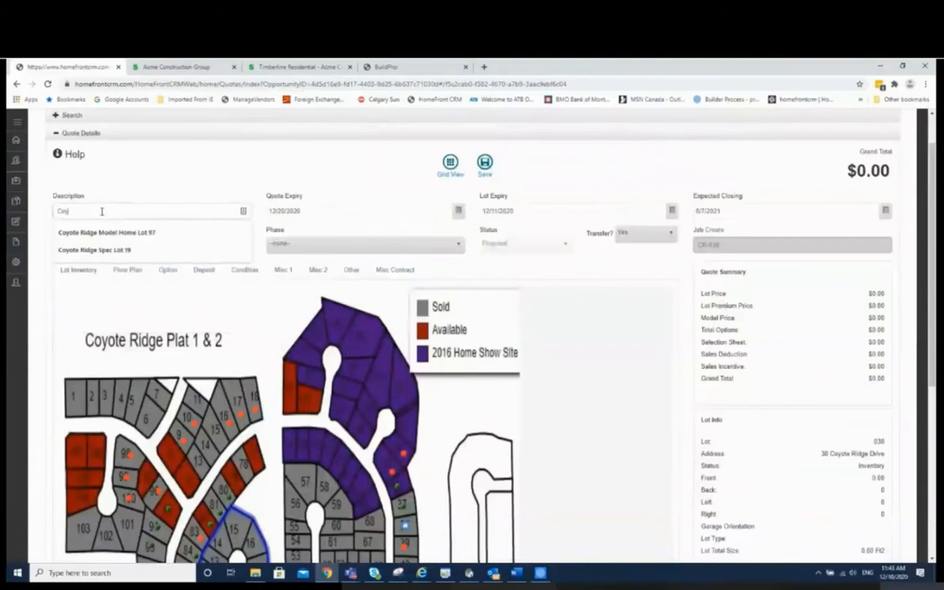
key(BackSpace)
key(BackSpace)
key(BackSpace)
text(ote Ridge L)
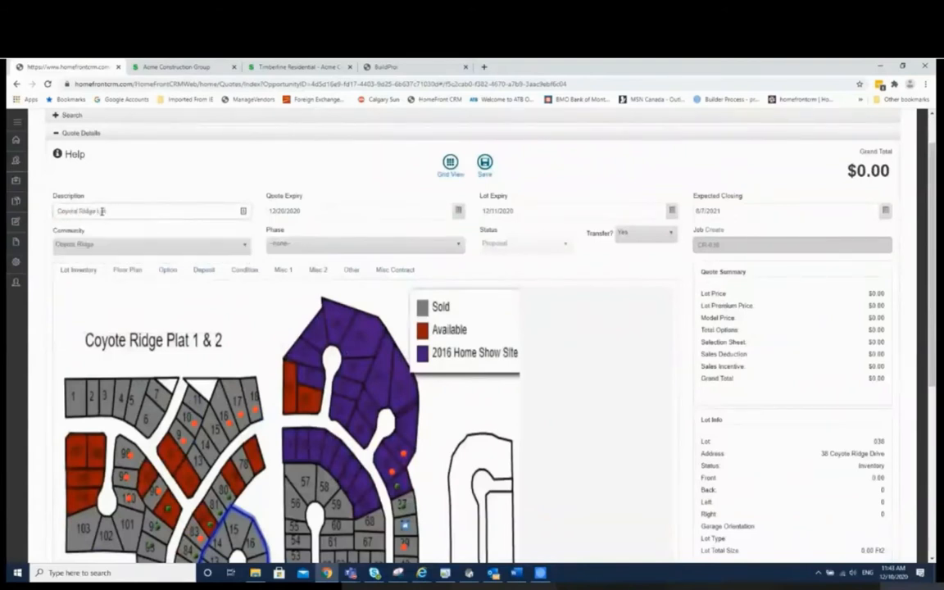
text(ot 38)
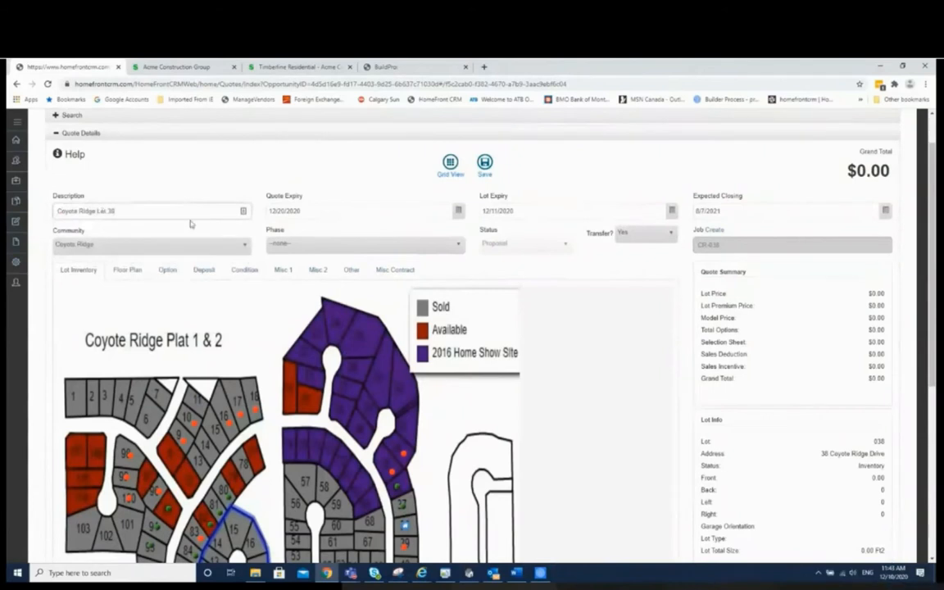
Choose the Lexington floor plan for the quote, looking through its photo gallery, and save the quote
click(124, 275)
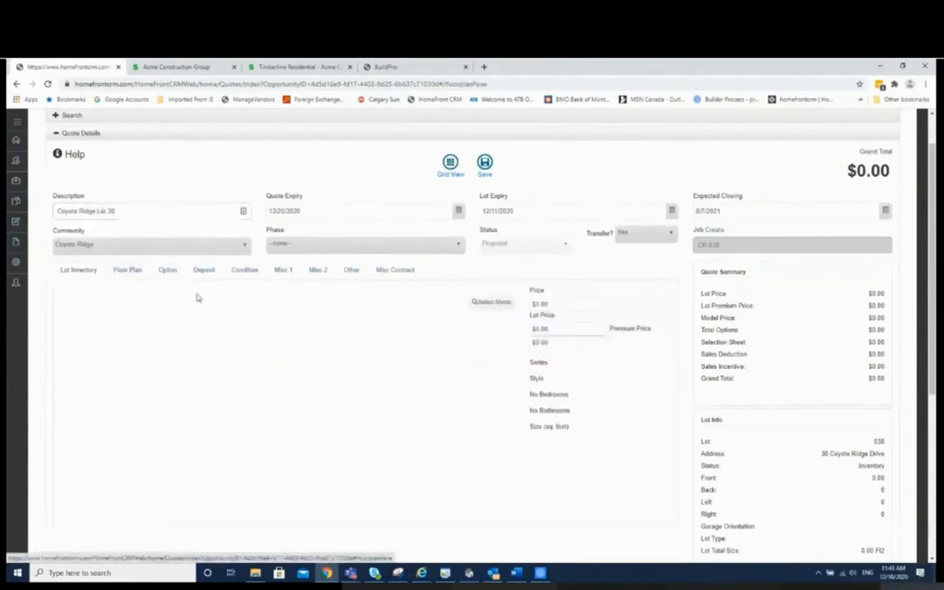
click(490, 303)
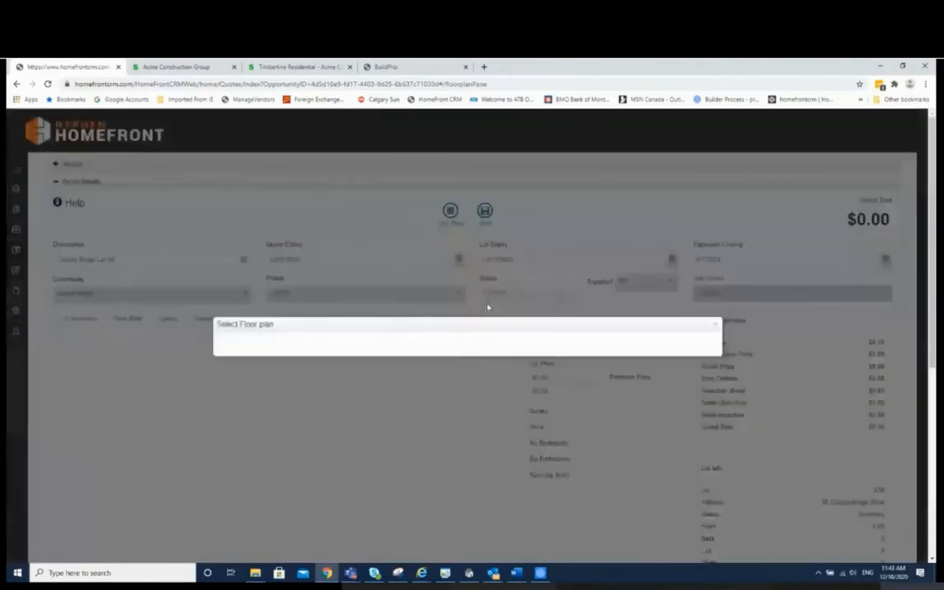
click(259, 443)
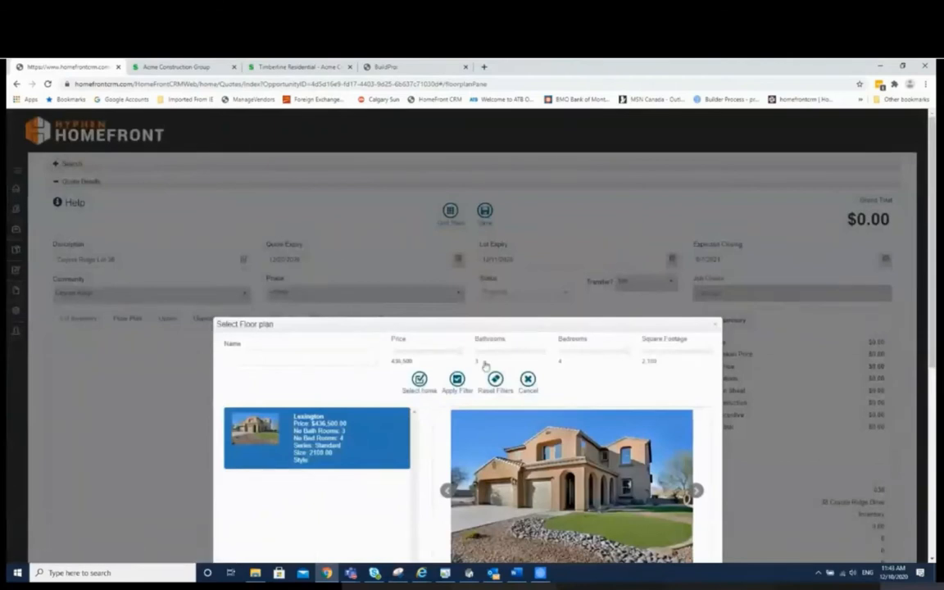
scroll(484, 365, down, 5)
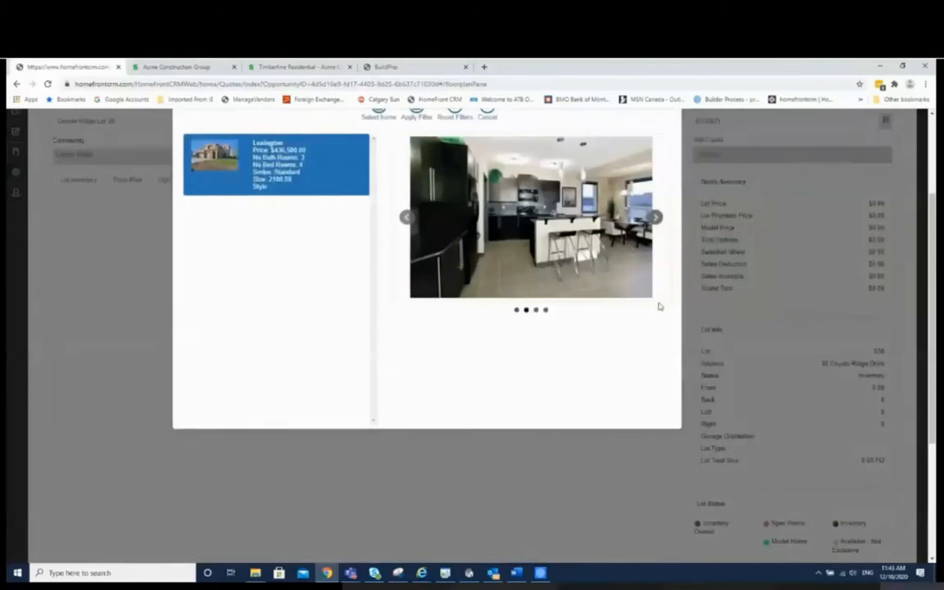
click(655, 217)
click(654, 217)
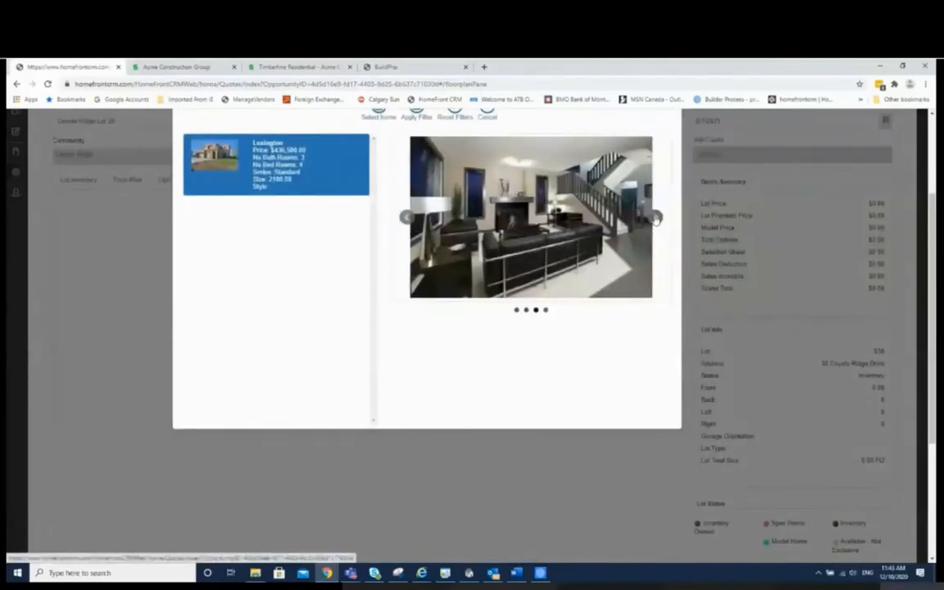
click(655, 217)
click(655, 217)
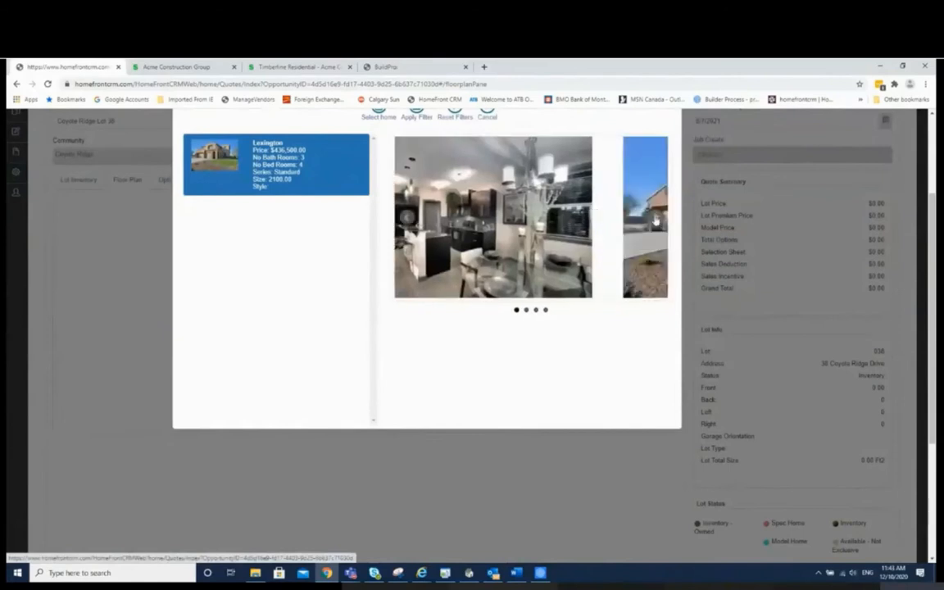
click(654, 217)
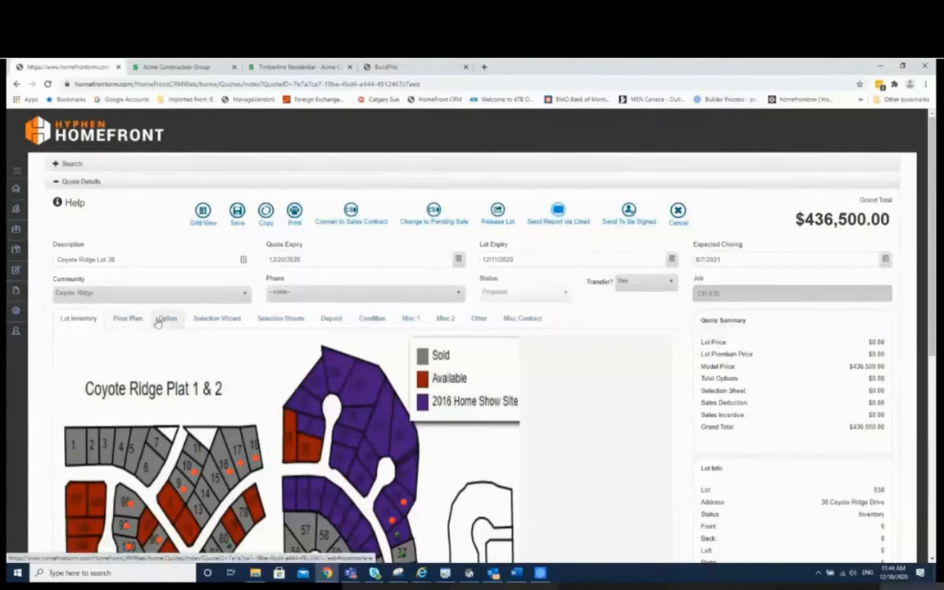
Add the 3-way Fireplace from the Fireplaces category to the quote's options, with Living Room as its location, and save it
click(168, 320)
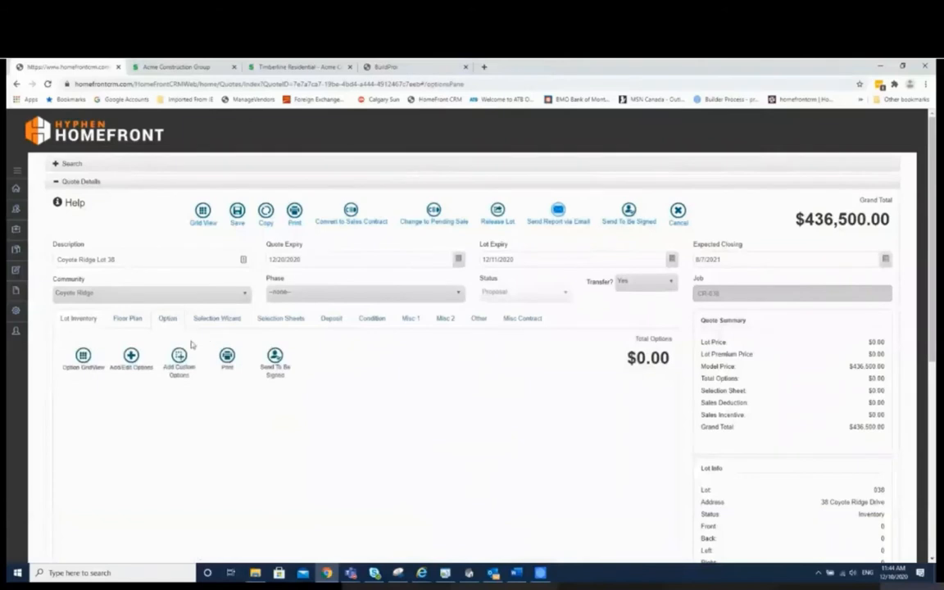
click(131, 357)
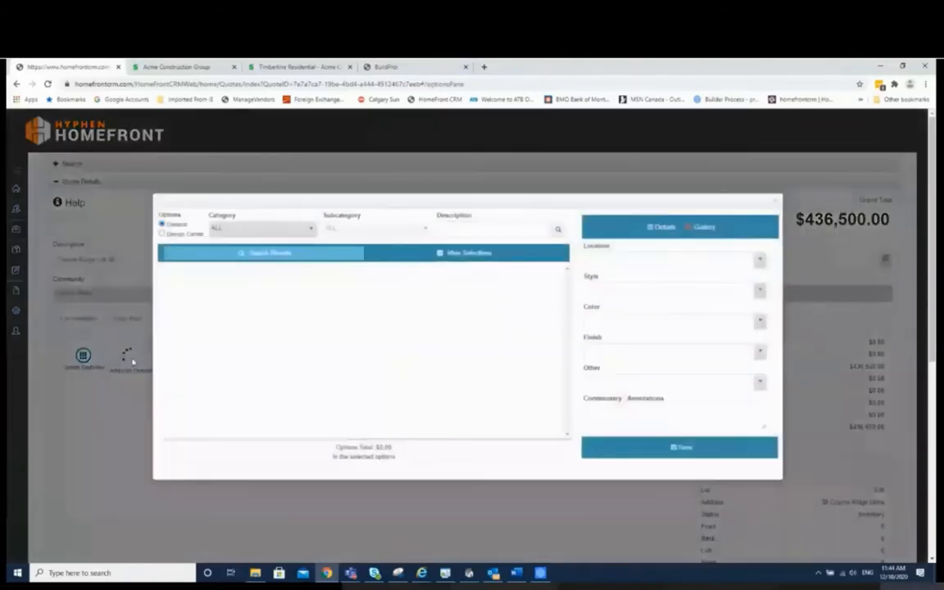
click(262, 231)
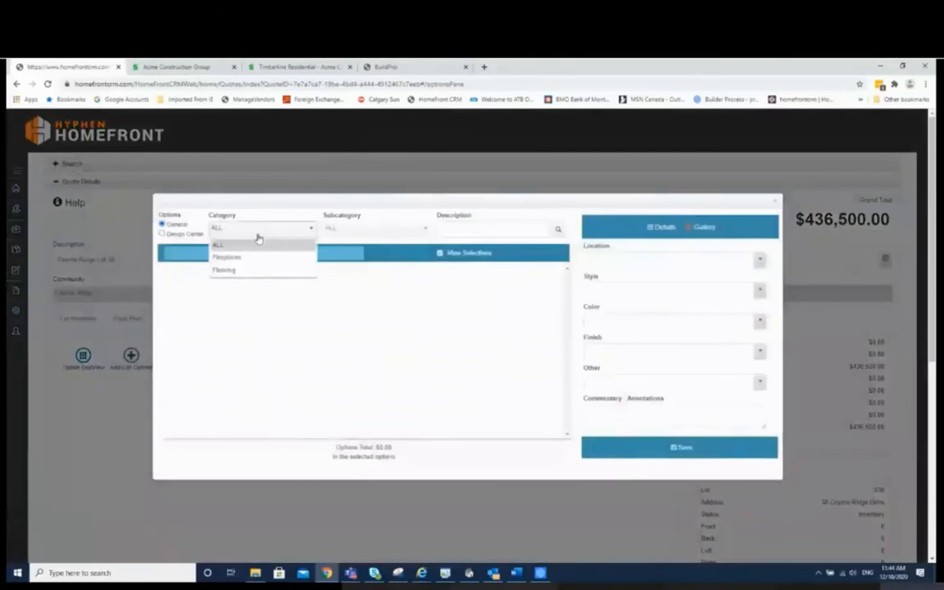
click(236, 257)
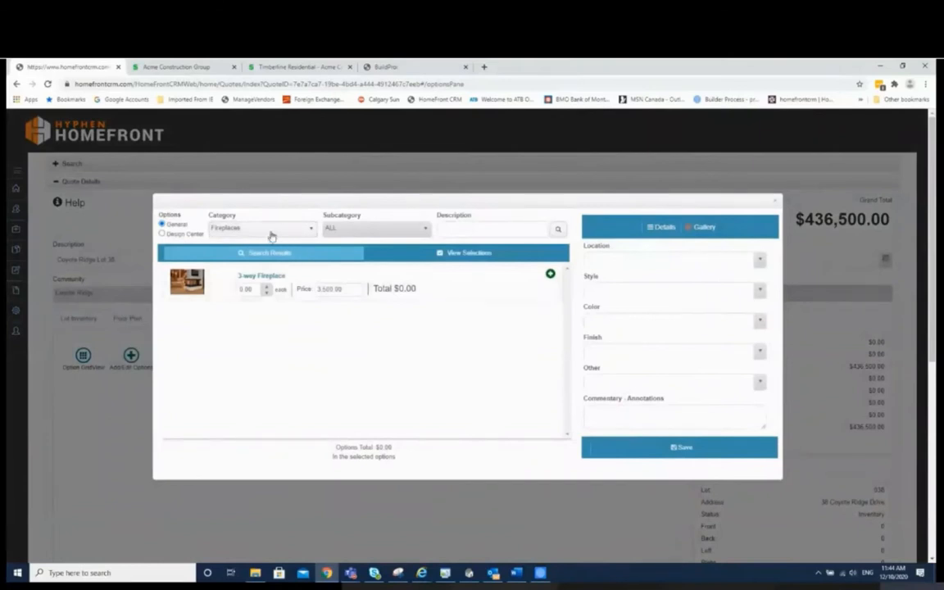
click(550, 275)
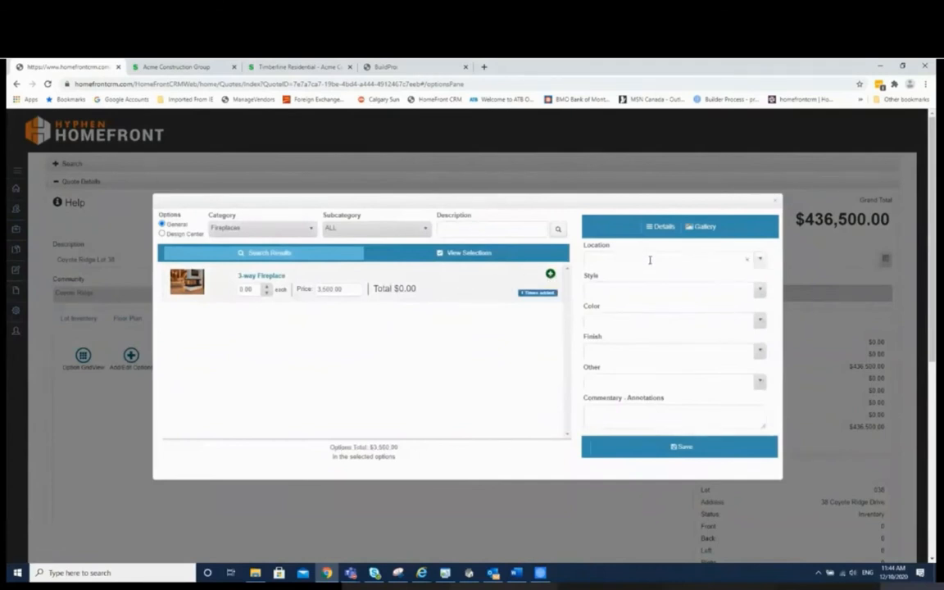
click(760, 259)
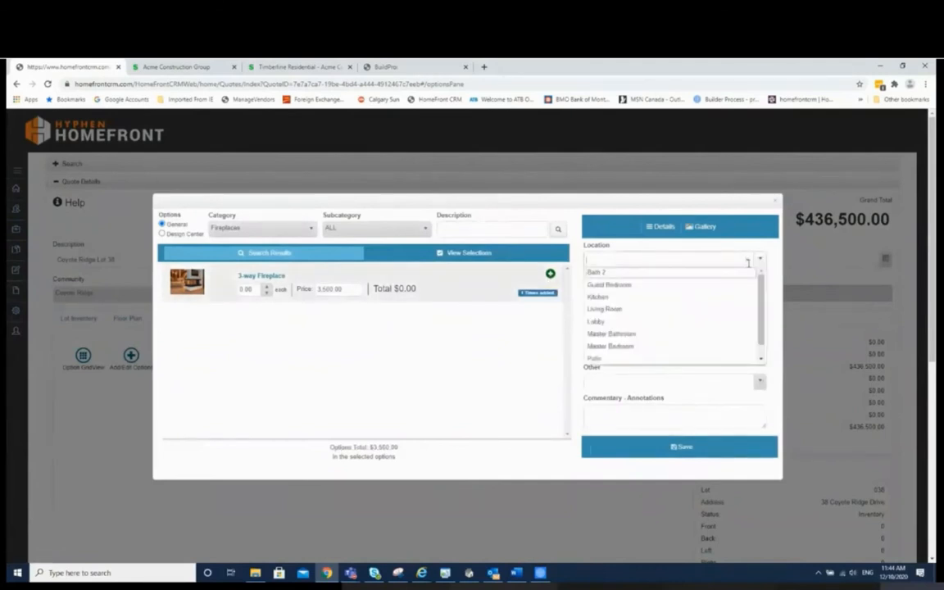
click(619, 310)
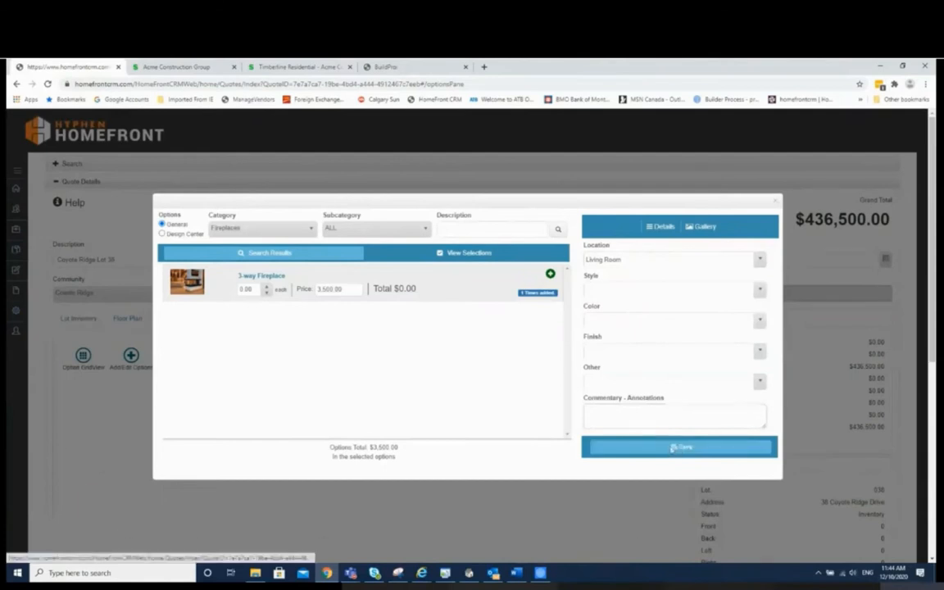
click(672, 448)
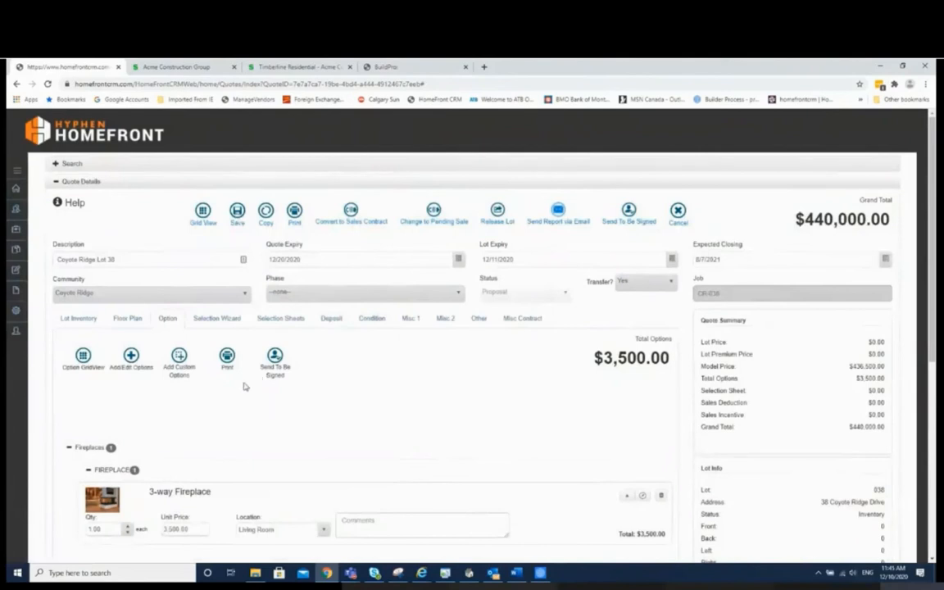
View the blank form for a new custom option and close it without adding one
click(179, 355)
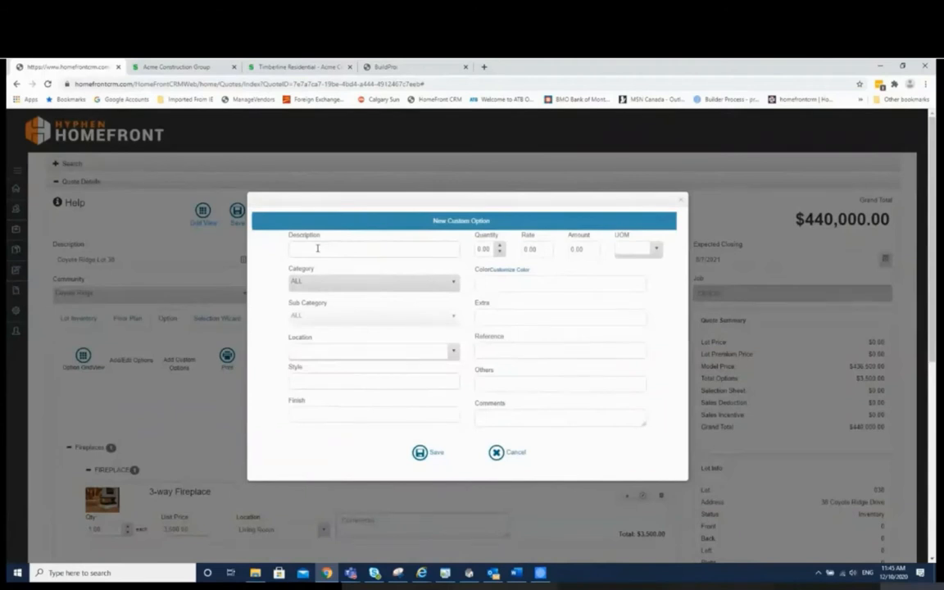
click(682, 203)
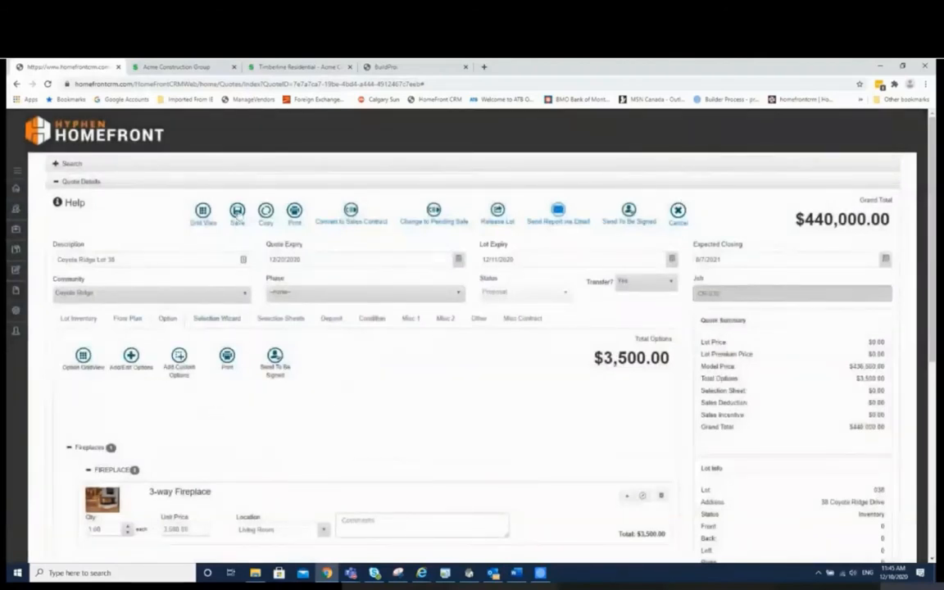
Save the quote, generate its options addendum with prices shown, and close the report
click(236, 211)
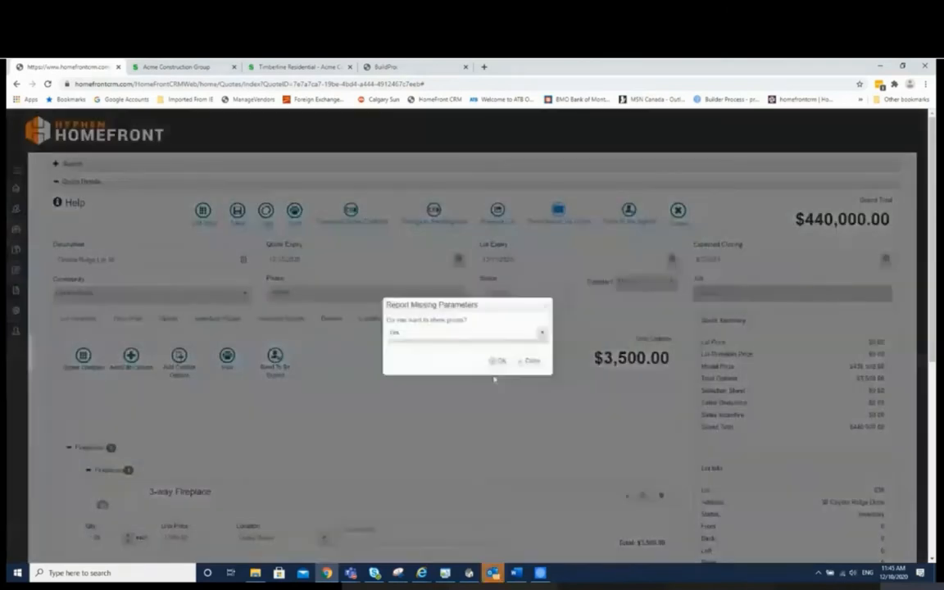
click(496, 361)
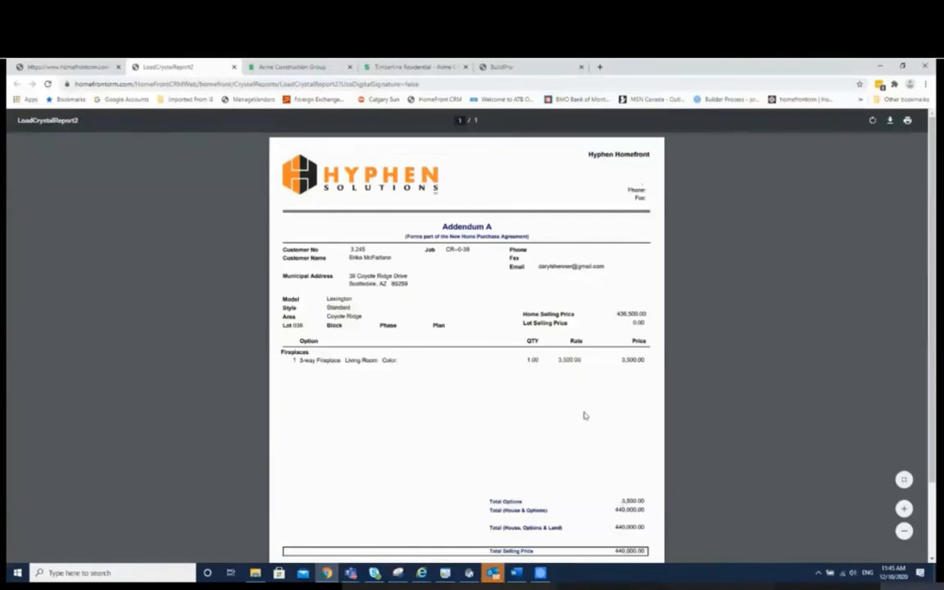
click(234, 69)
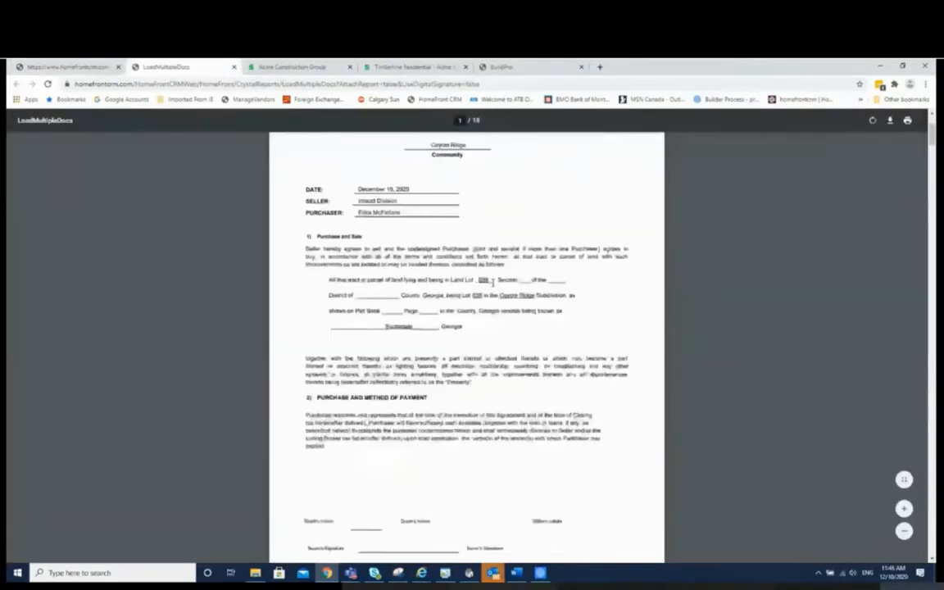
Read through the first two pages of the generated purchase agreement, including the purchase price section, and close the document
scroll(491, 286, down, 3)
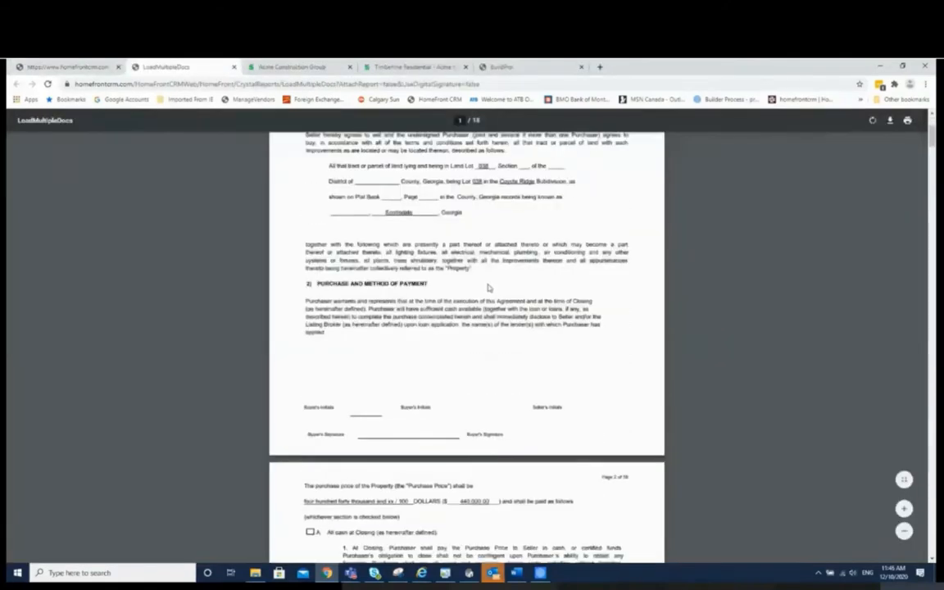
scroll(488, 287, down, 3)
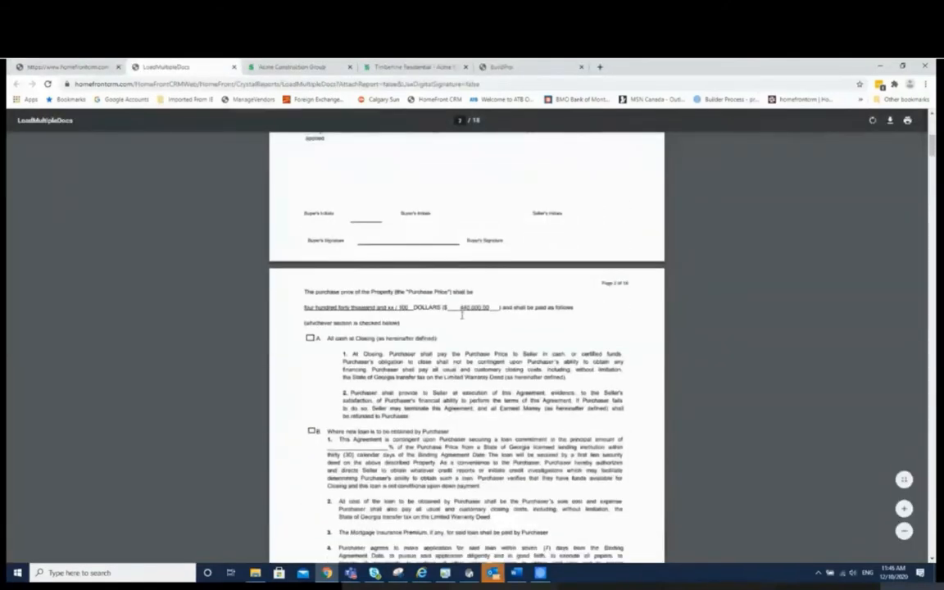
scroll(461, 314, down, 3)
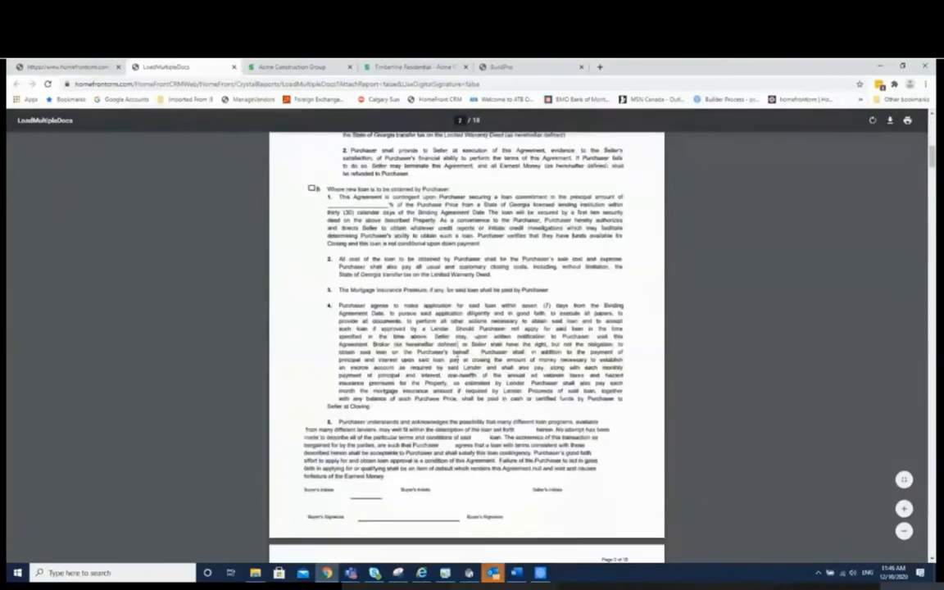
click(234, 67)
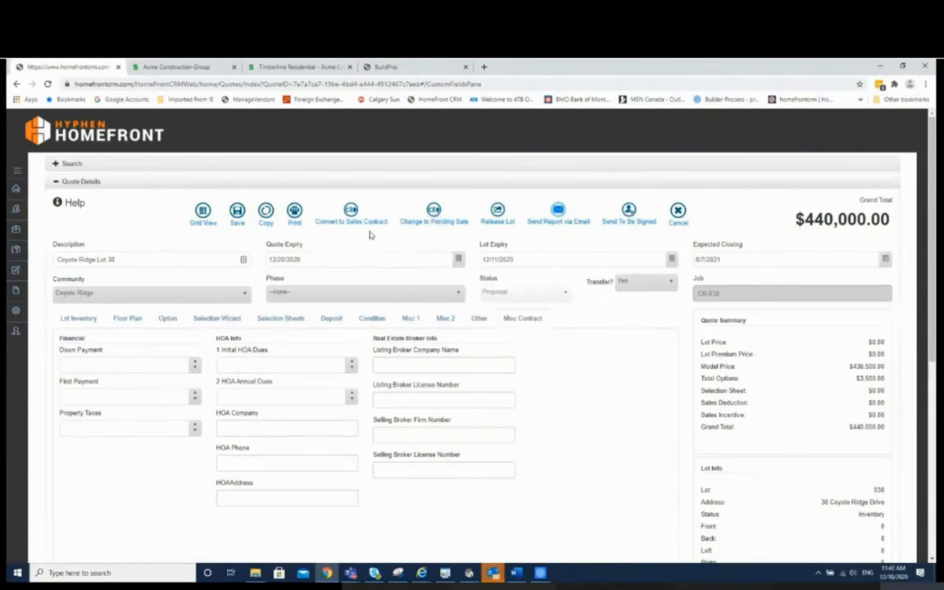
Open the quote's pre-sale Selection Wizard and view the Kitchen choices under Interior Countertops
click(218, 320)
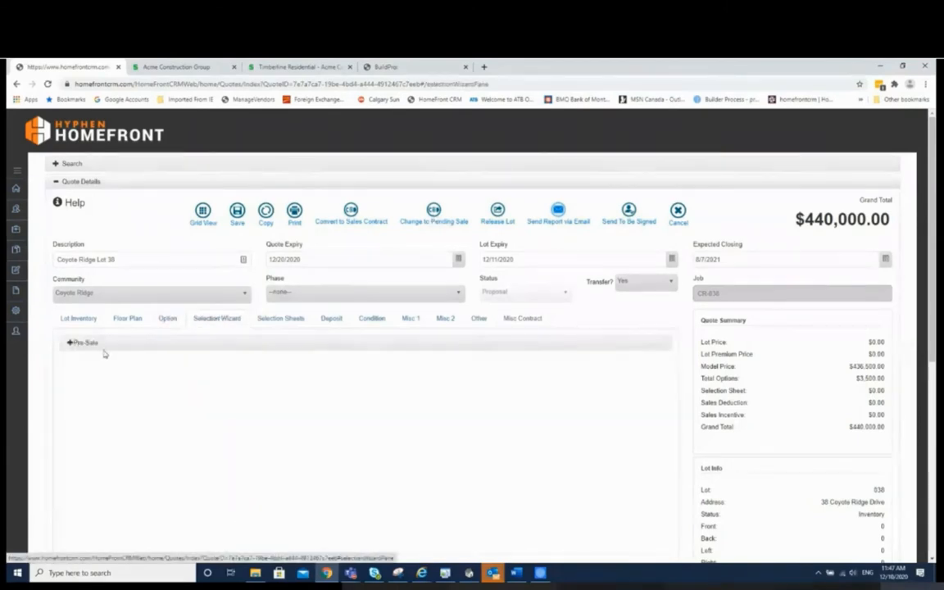
click(70, 343)
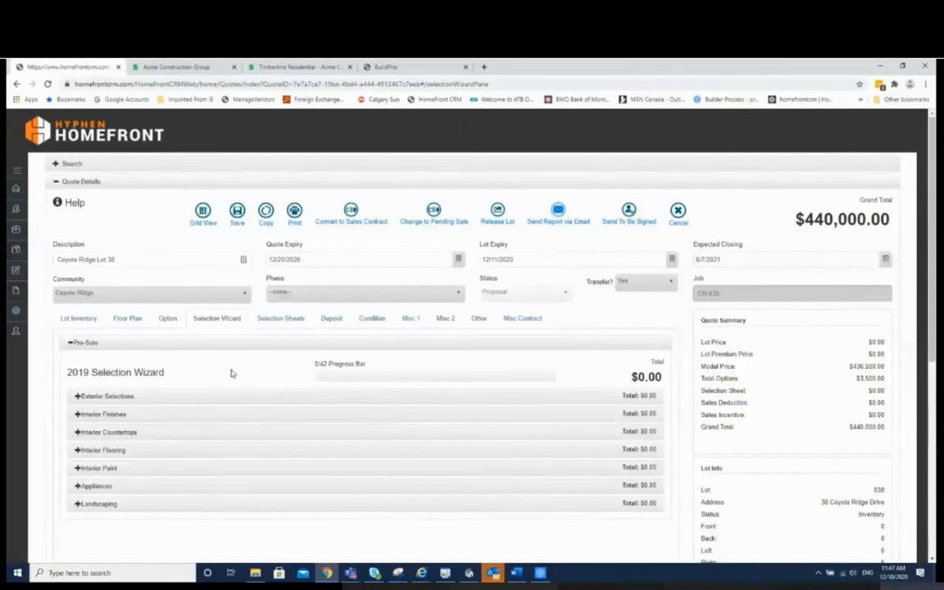
scroll(231, 372, down, 1)
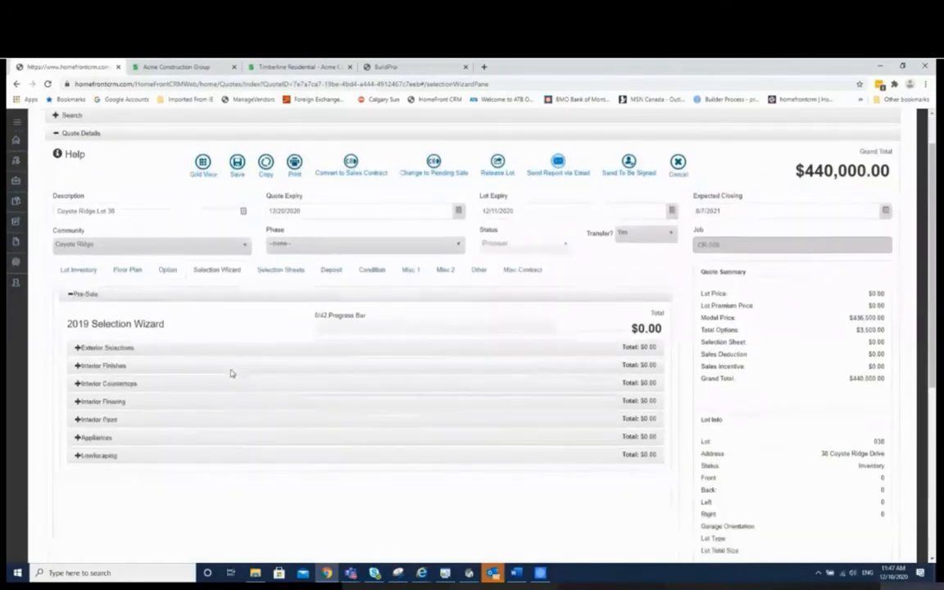
click(78, 384)
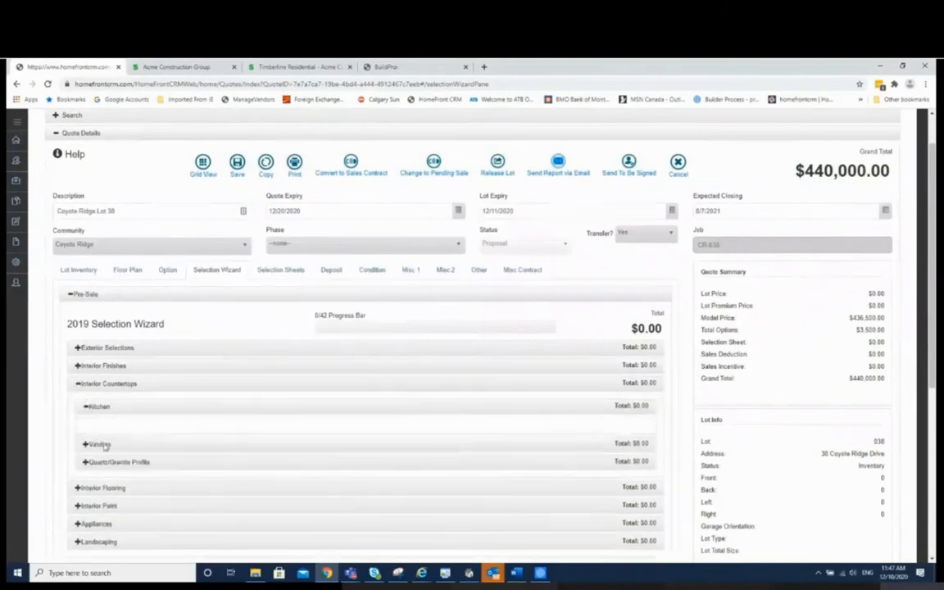
click(86, 406)
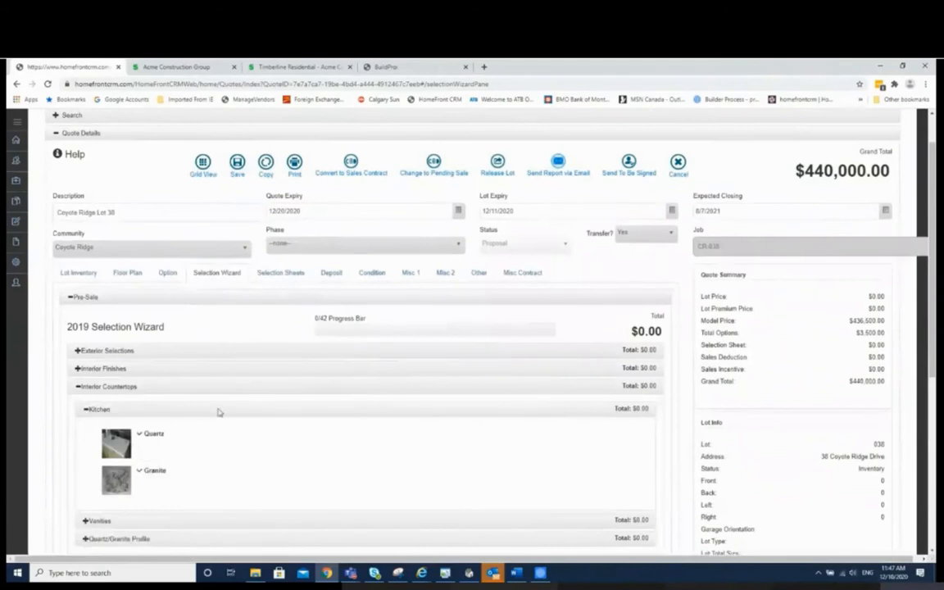
scroll(172, 375, down, 3)
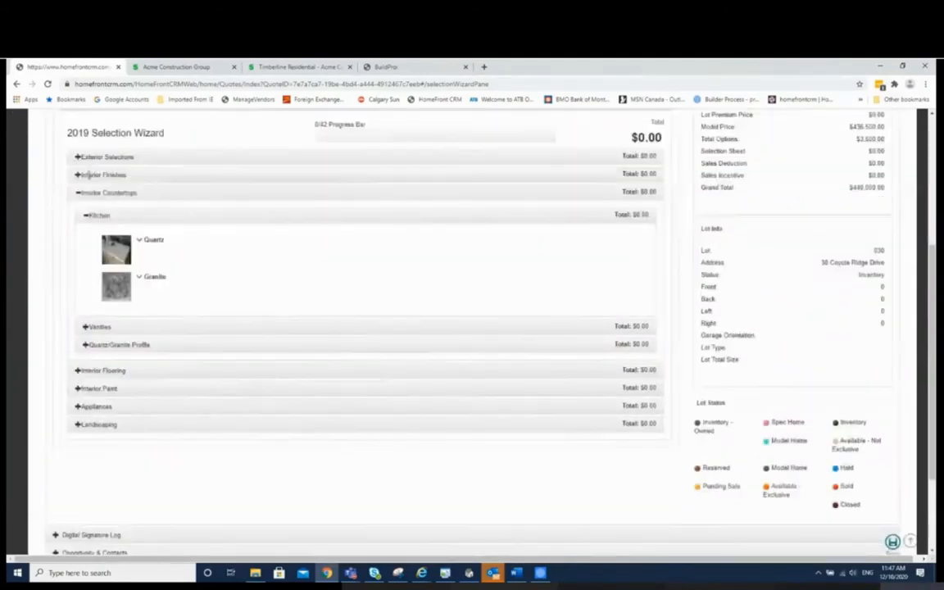
Choose Maple as the Cabinet Door Material under Interior Finishes and show its door styles
click(85, 175)
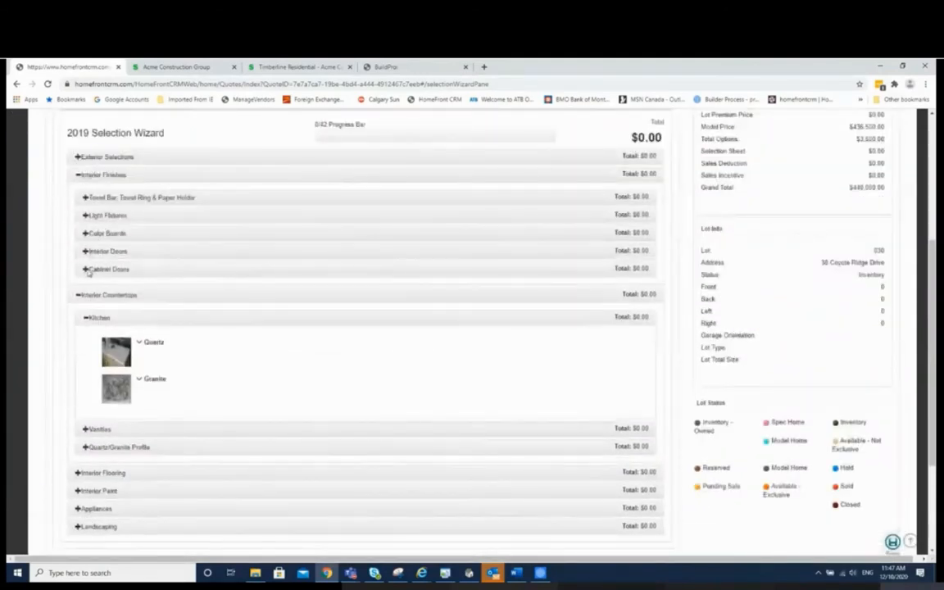
click(105, 269)
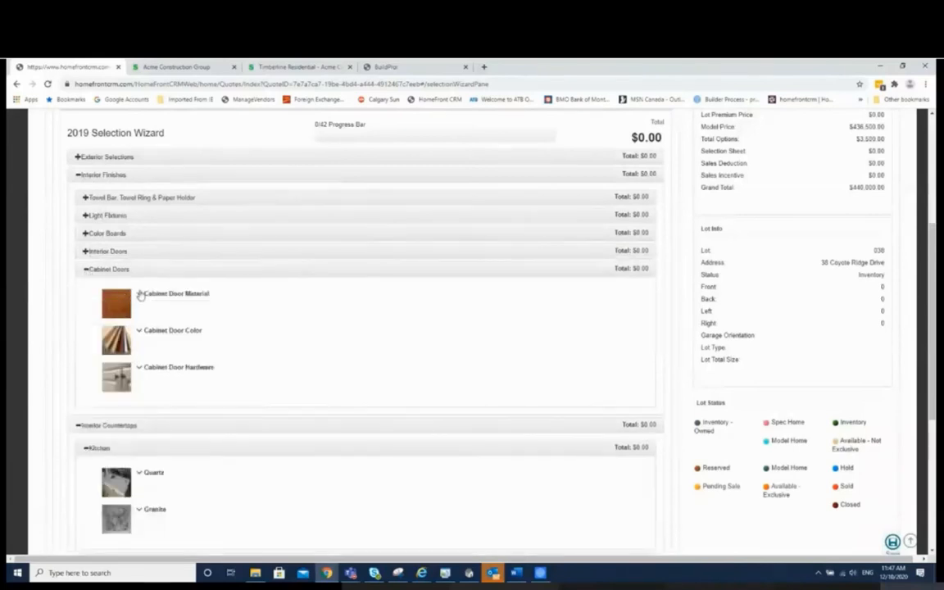
click(139, 293)
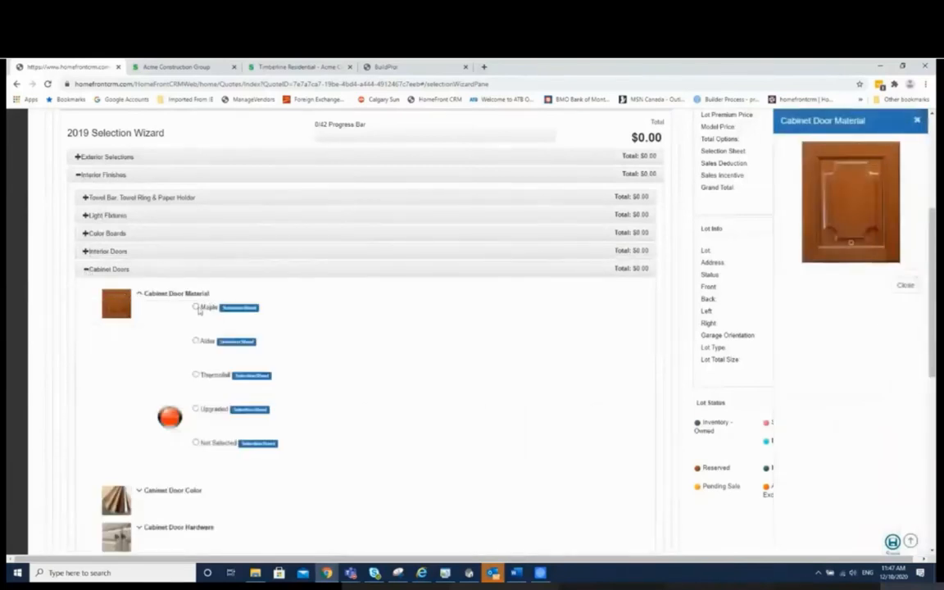
click(197, 308)
click(236, 340)
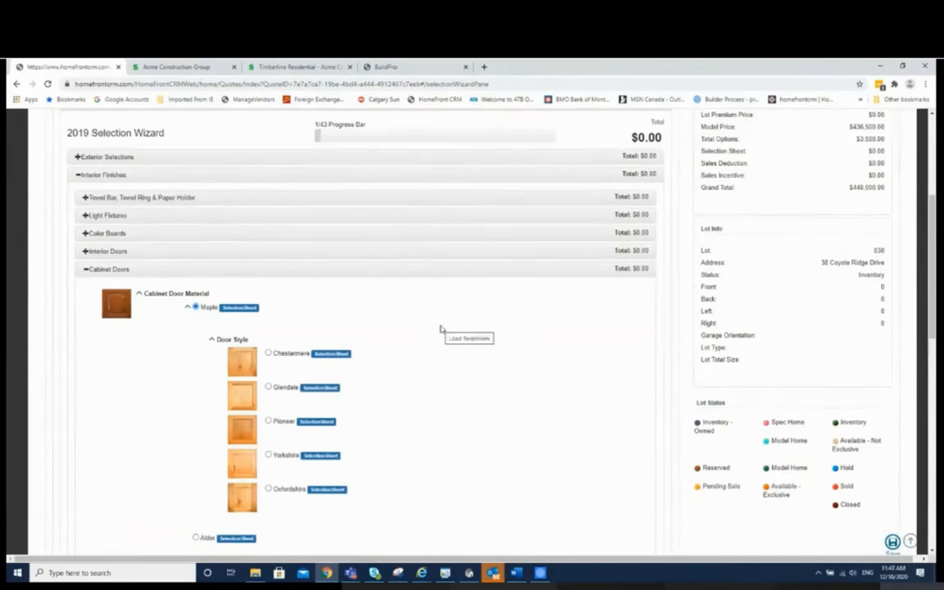
Choose Silver Satin OC-26 as the Wall Color for the walls under Interior Paint
scroll(434, 326, down, 5)
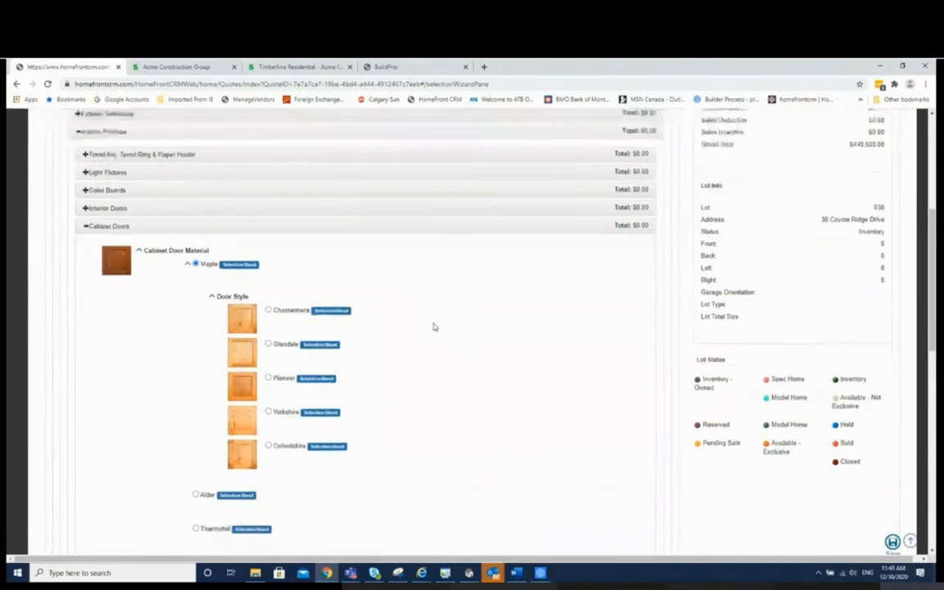
scroll(401, 358, down, 2)
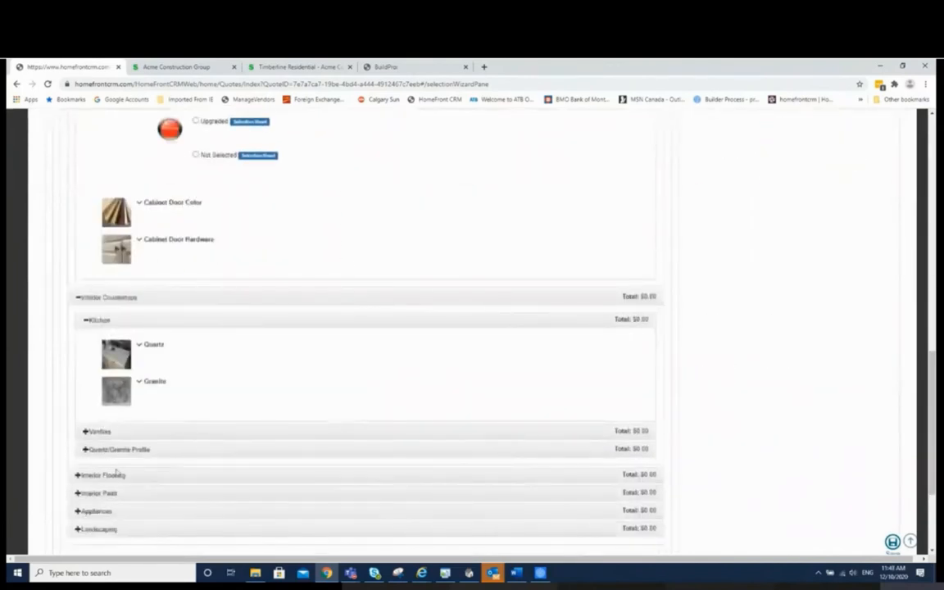
click(78, 494)
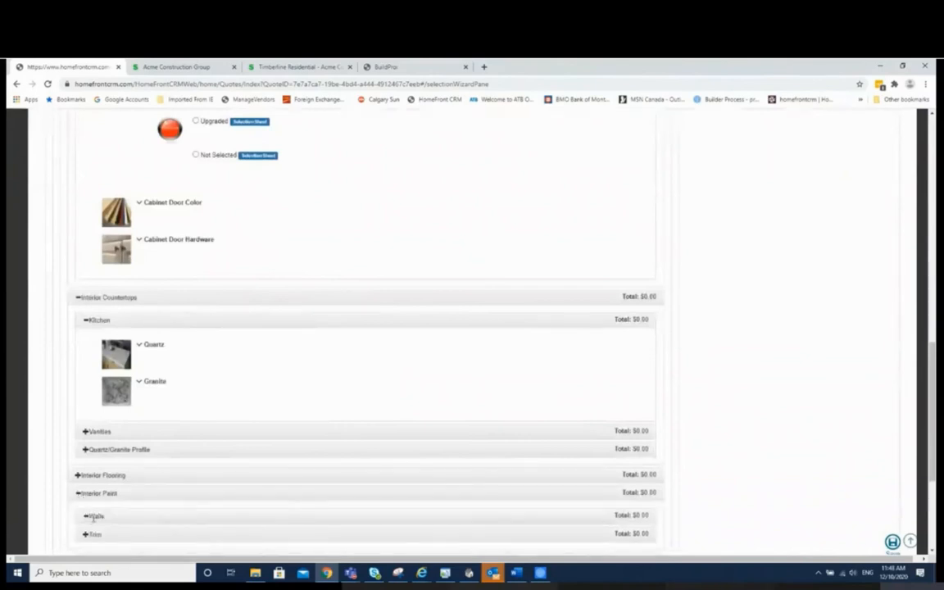
click(139, 541)
scroll(218, 505, down, 3)
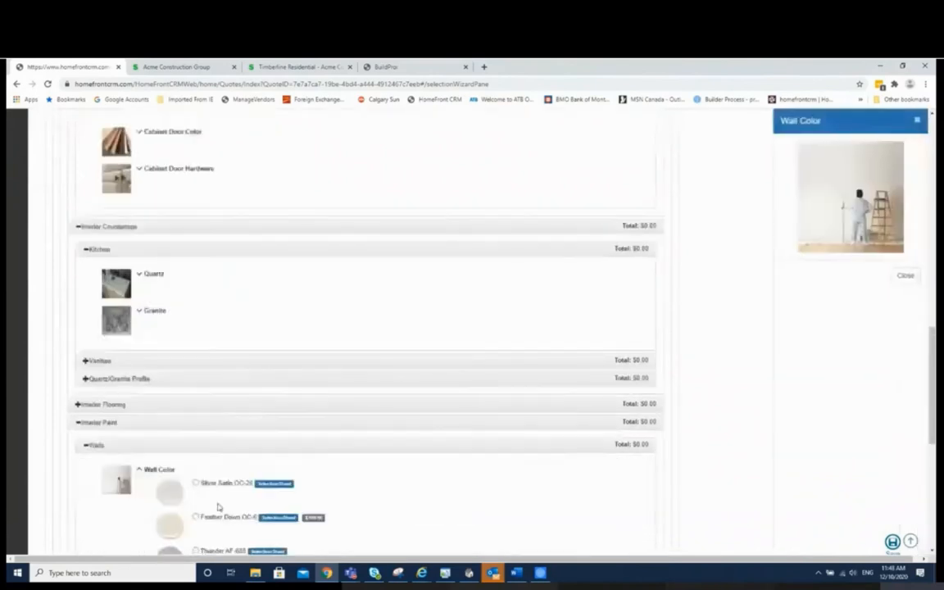
click(195, 360)
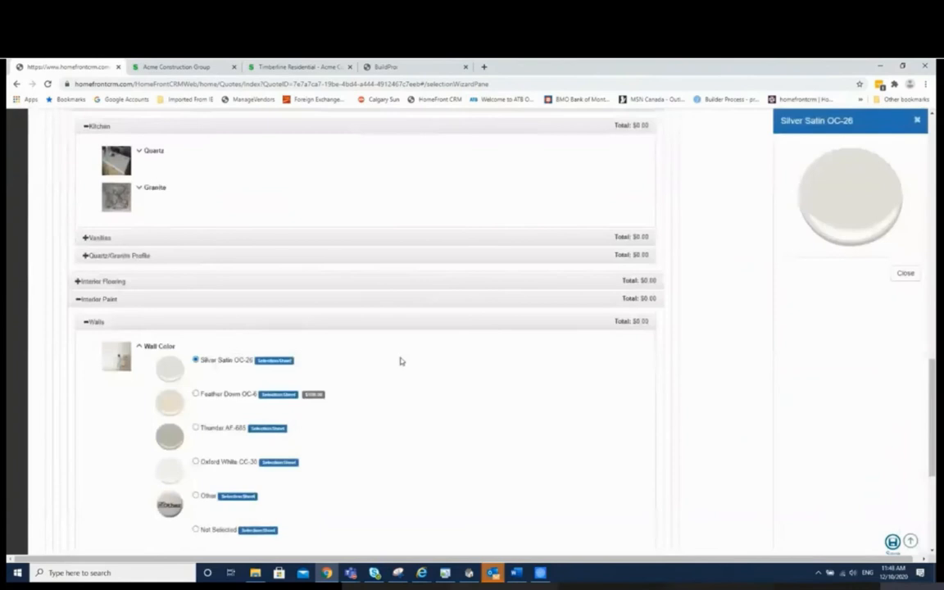
Choose Oxford White CC-30 as the Trim Color under Interior Paint
scroll(405, 362, down, 2)
scroll(250, 258, down, 1)
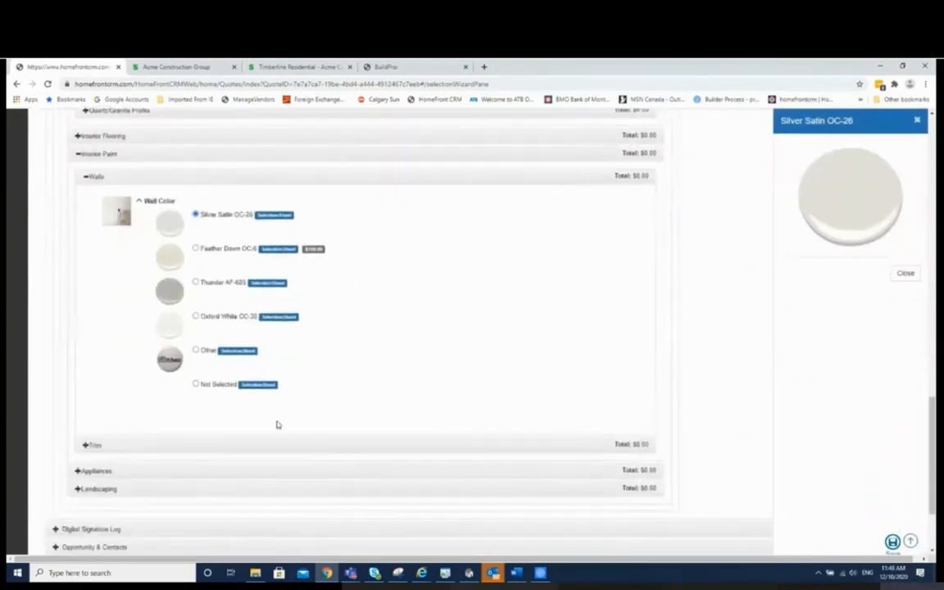
click(163, 449)
click(144, 471)
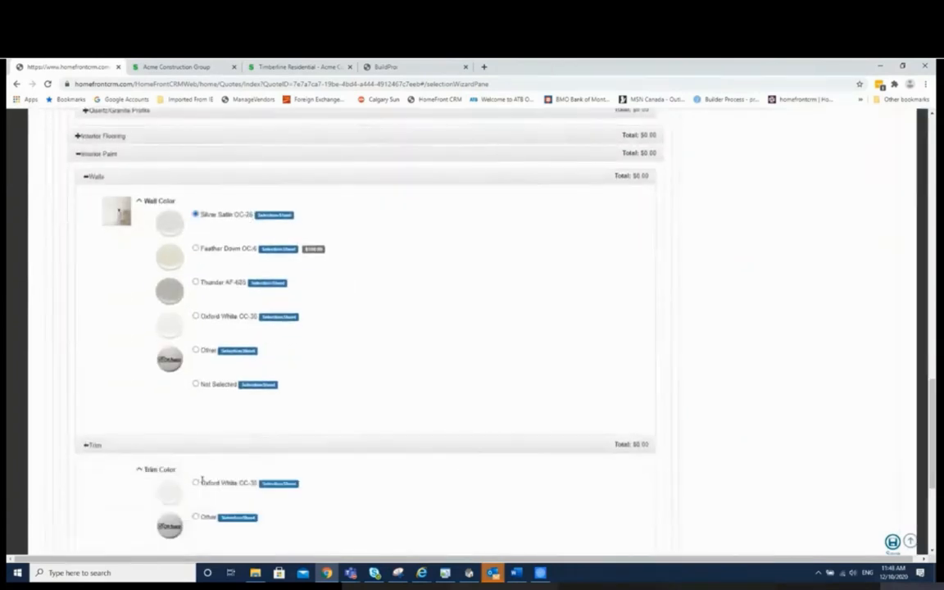
scroll(271, 443, down, 4)
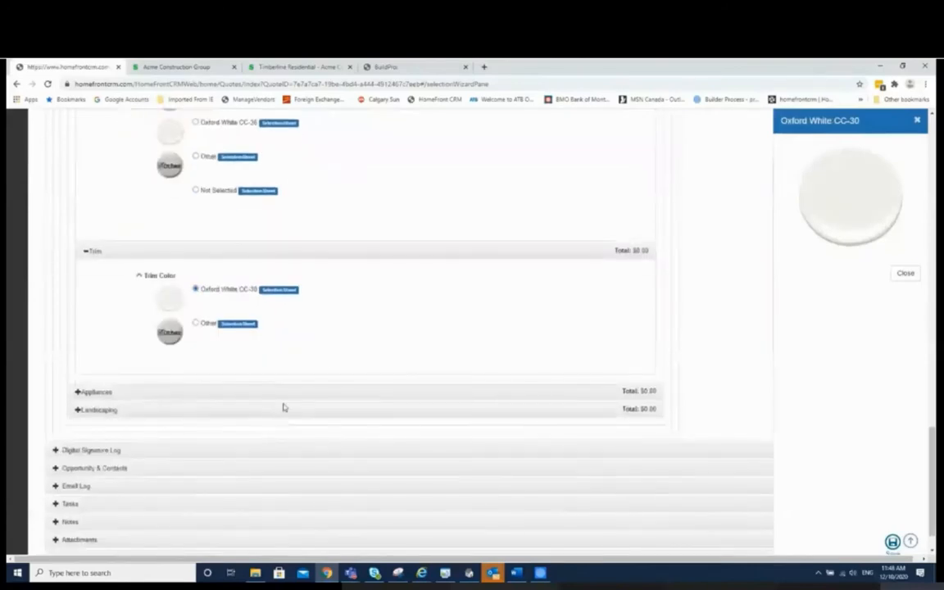
Generate the quote's printable selection sheet, review it, and close both the report and the paint color preview
scroll(323, 360, up, 1)
scroll(323, 360, up, 20)
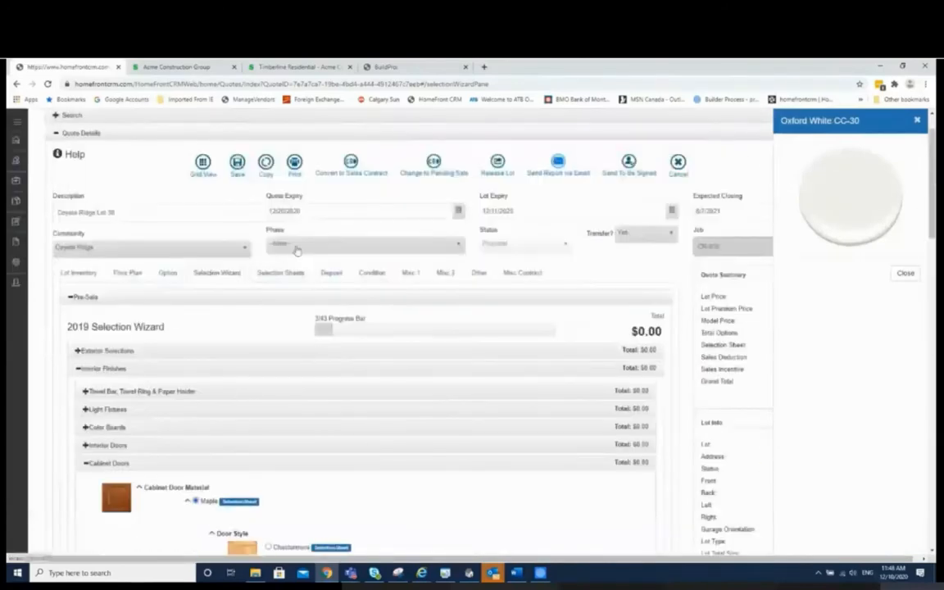
click(283, 272)
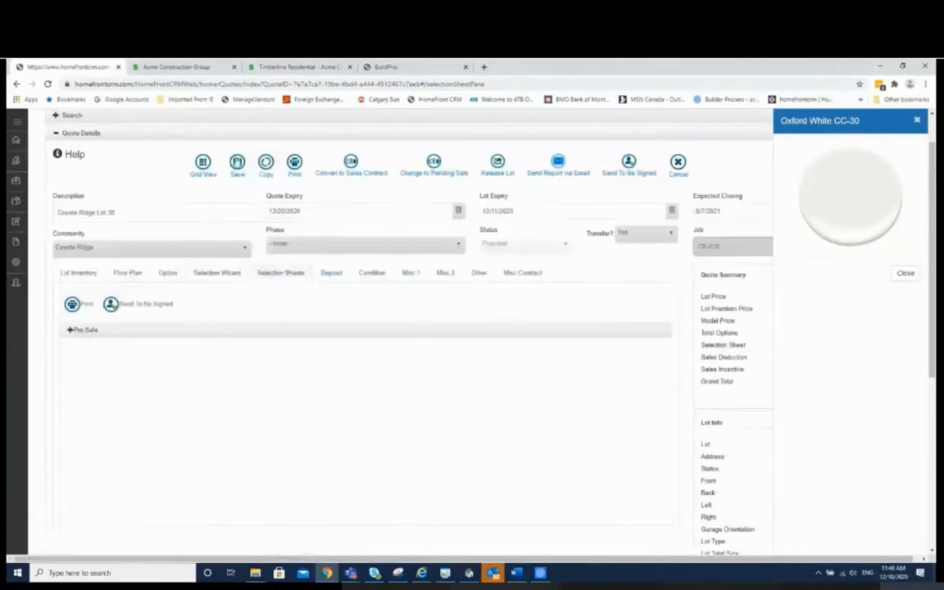
click(79, 303)
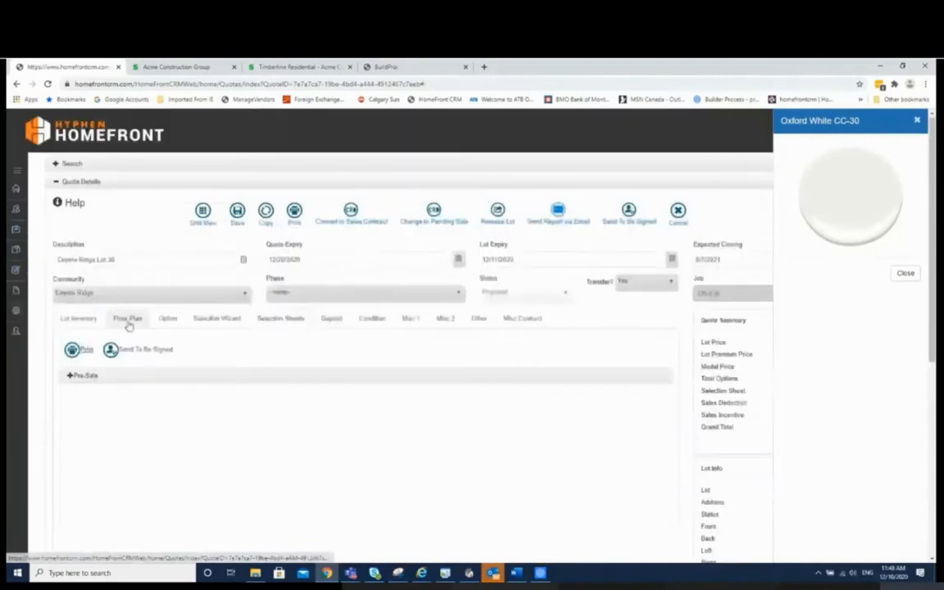
click(80, 350)
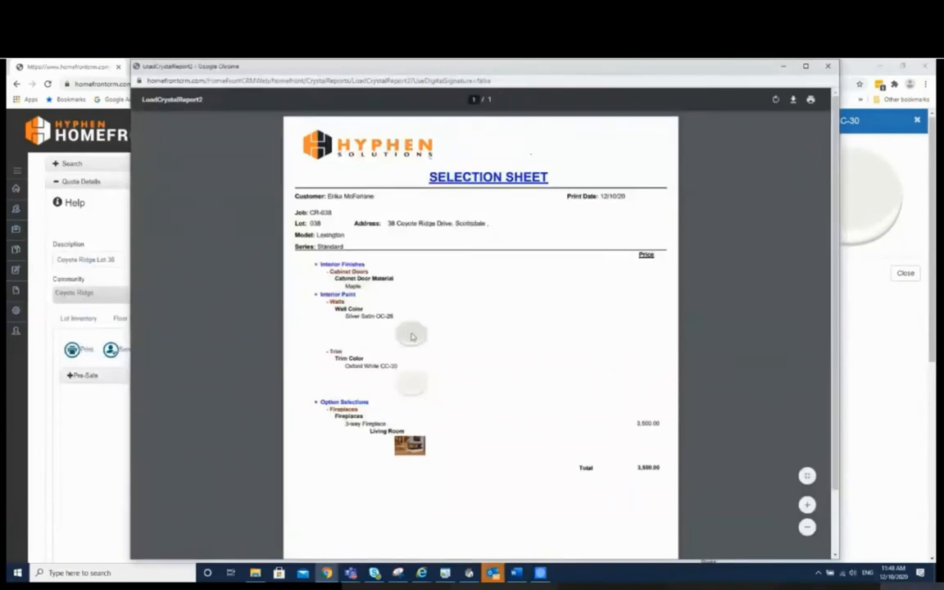
click(827, 65)
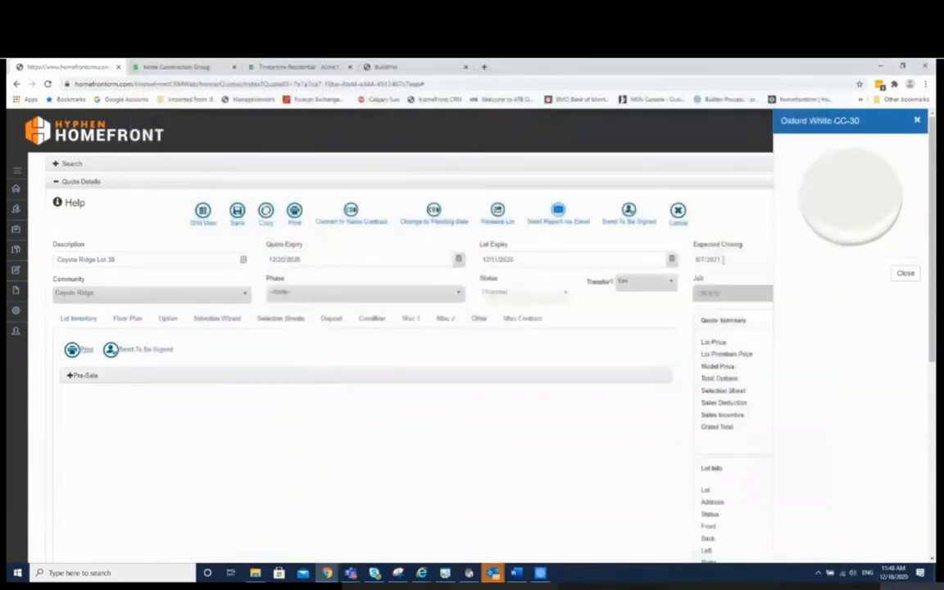
click(905, 273)
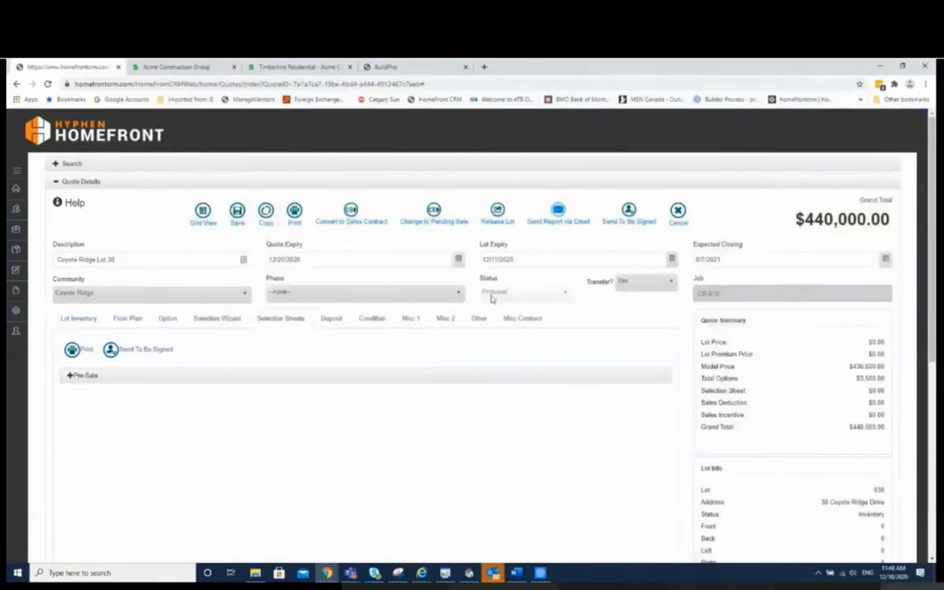
Run the Quote Margin Analysis sales report for this quote, review it, and close the report
click(16, 169)
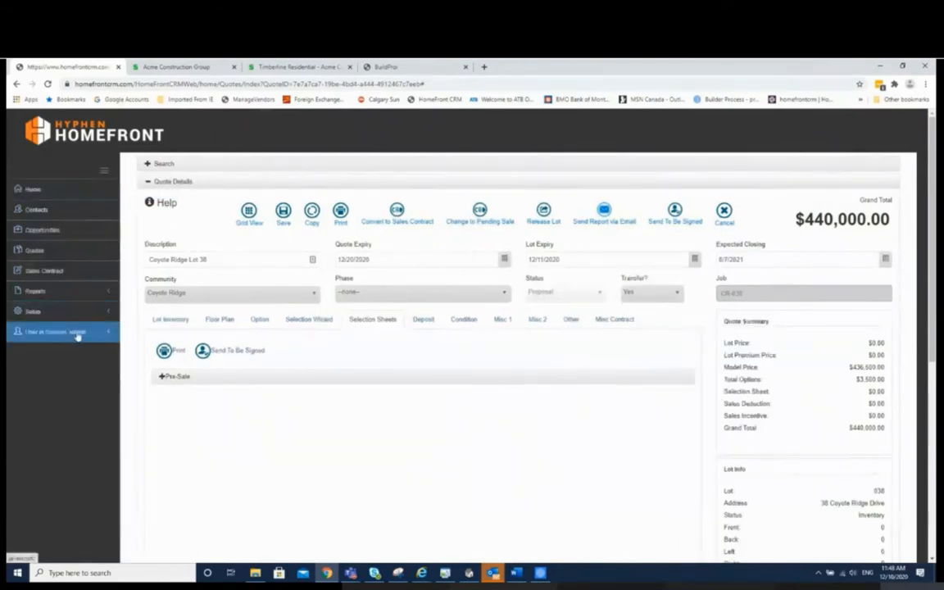
click(66, 291)
scroll(63, 297, down, 1)
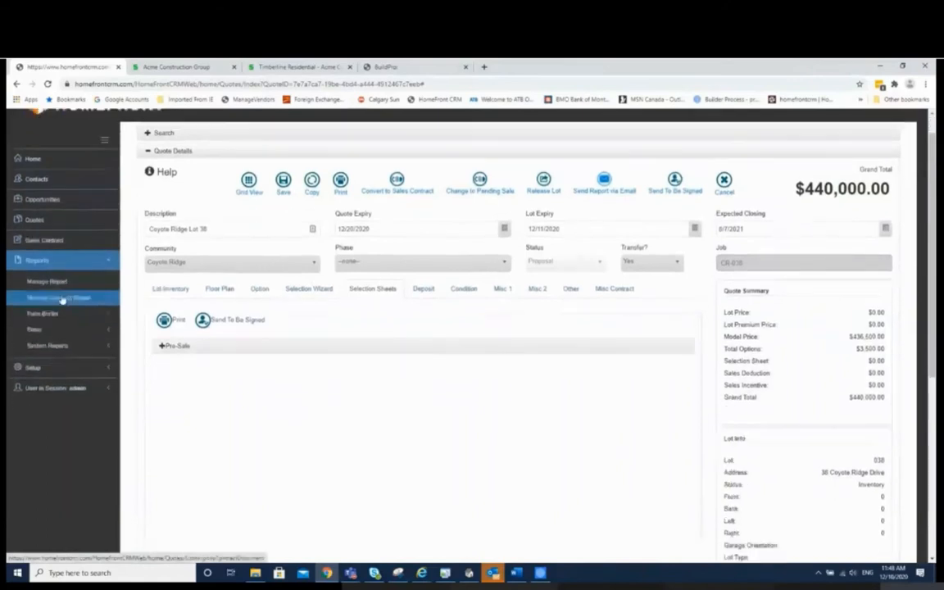
scroll(62, 301, down, 1)
click(44, 309)
scroll(47, 317, down, 2)
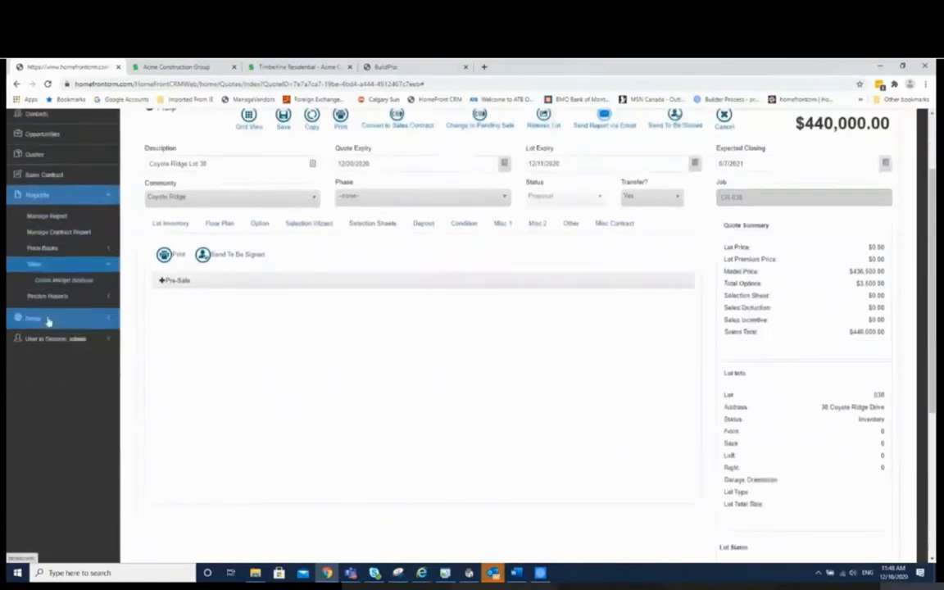
click(163, 231)
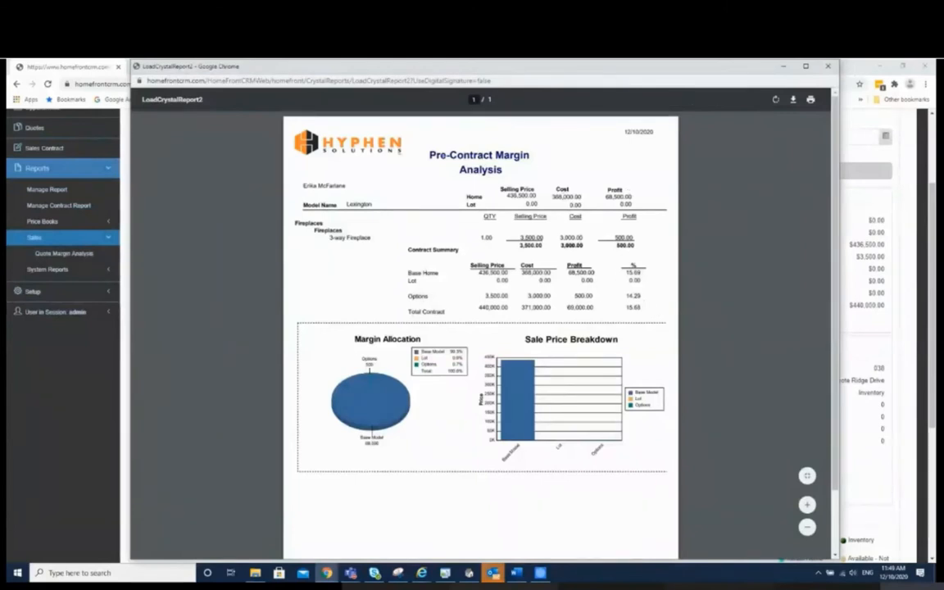
click(827, 69)
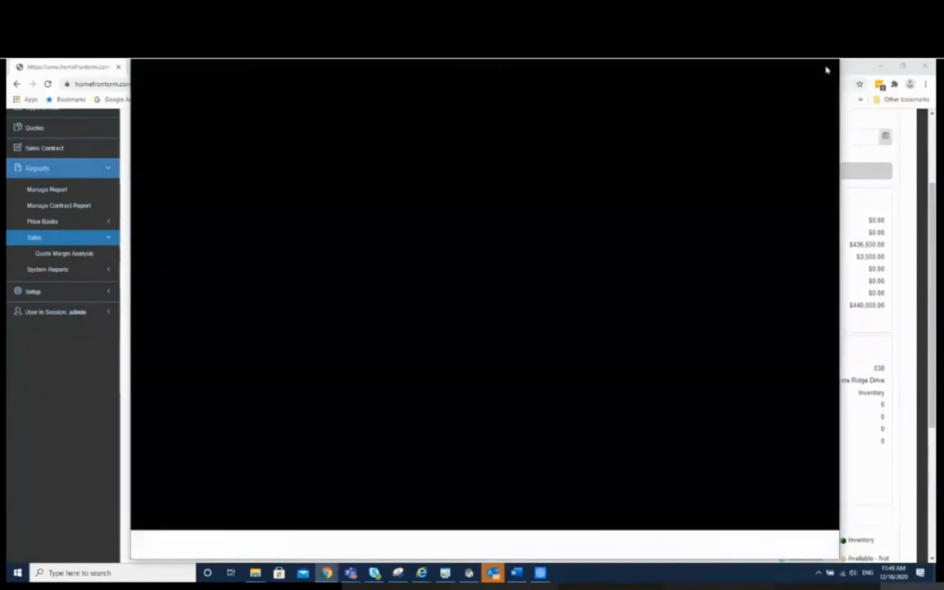
Convert the Coyote Ridge Lot 38 quote to a sales contract
scroll(547, 356, up, 2)
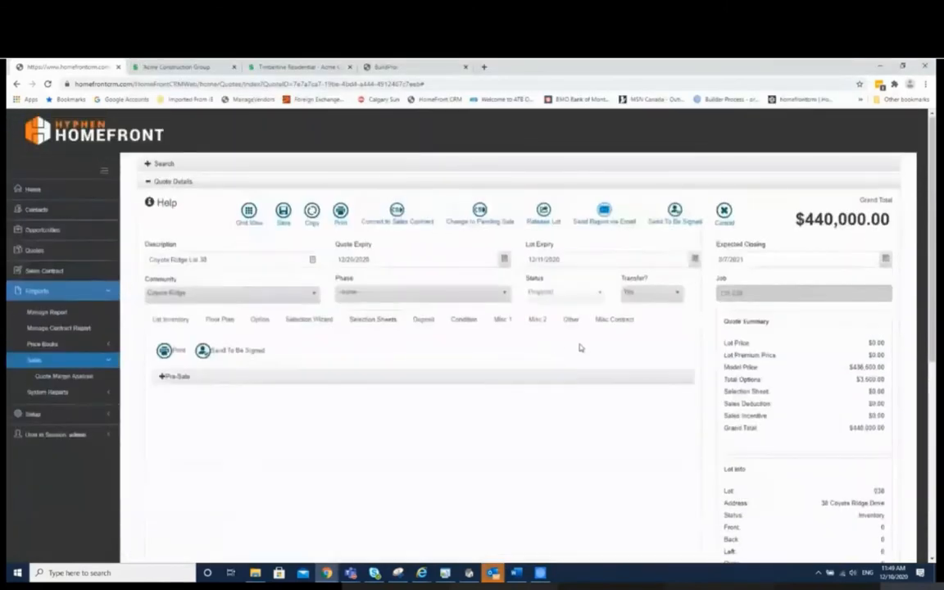
click(398, 211)
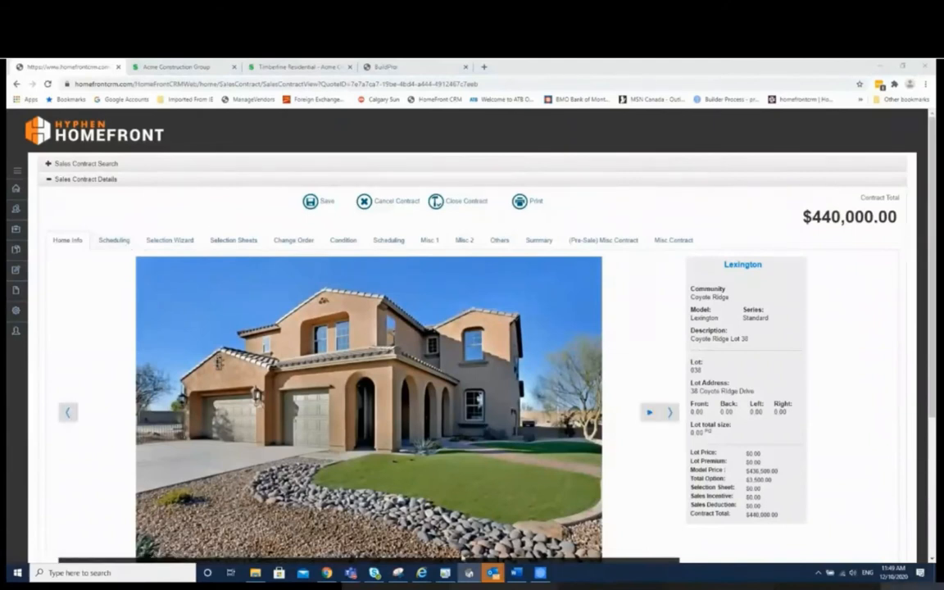
Switch to Precision Builder, prepare the estimate for the sold Coyote Ridge Lot 38 Lexington contract, and expand its budget
click(445, 573)
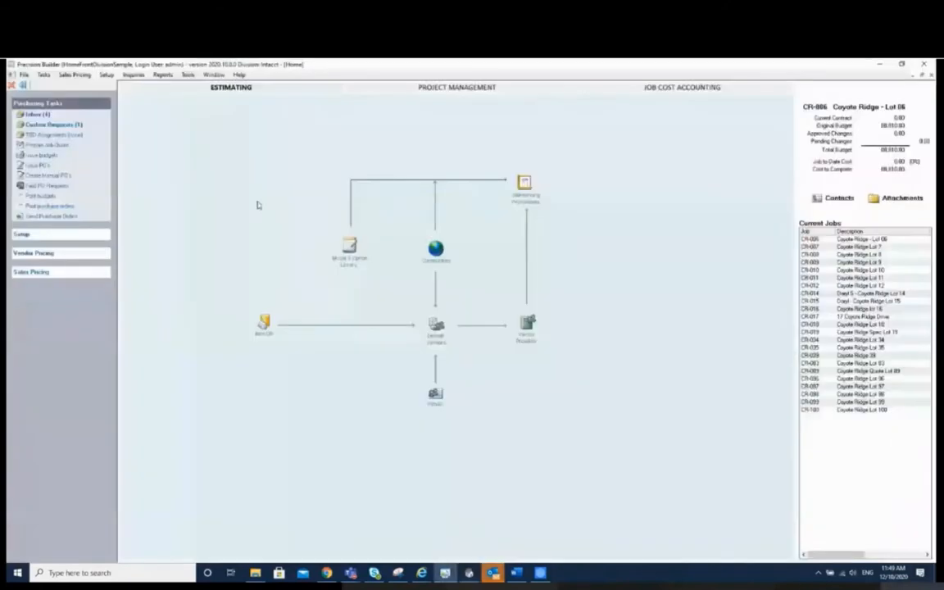
click(39, 116)
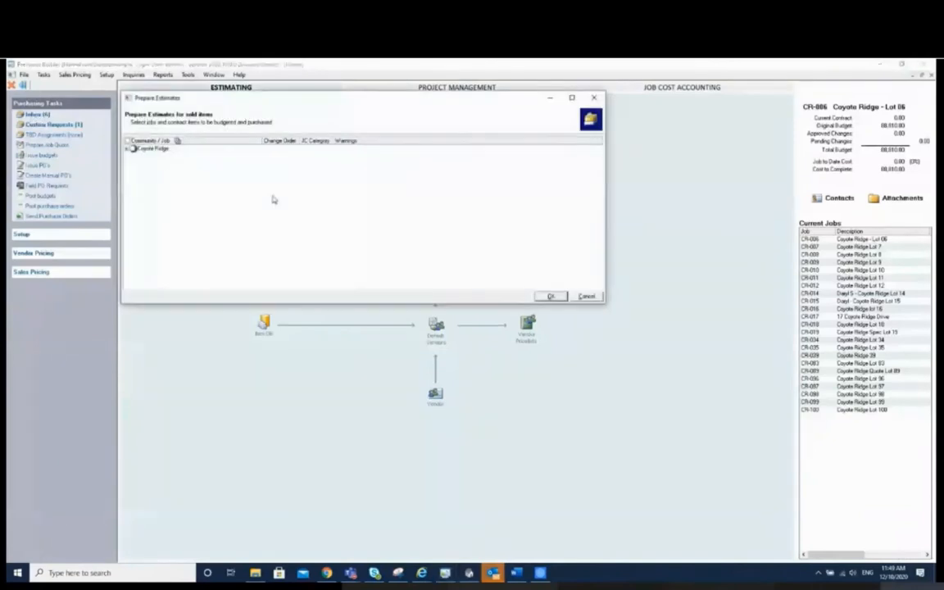
click(129, 149)
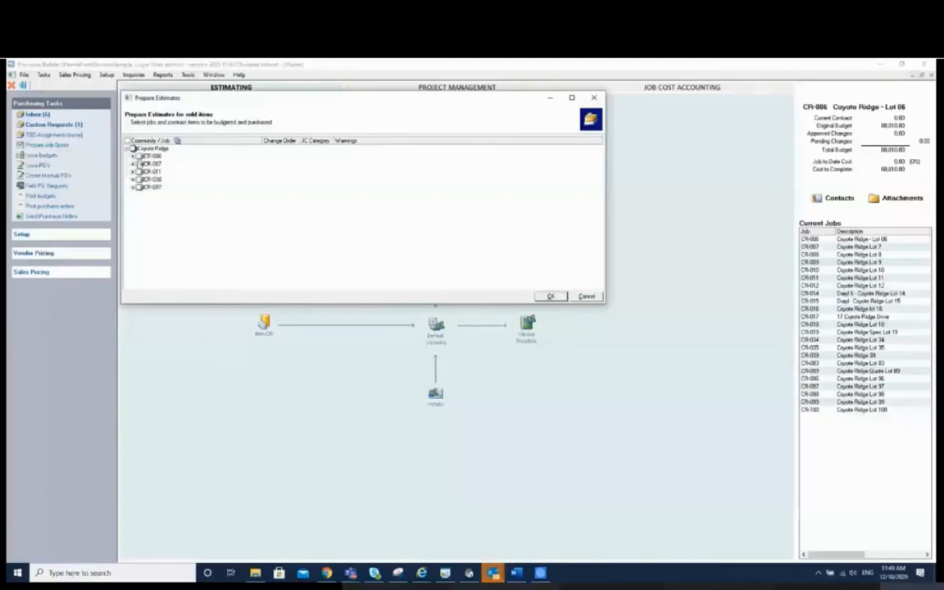
click(133, 179)
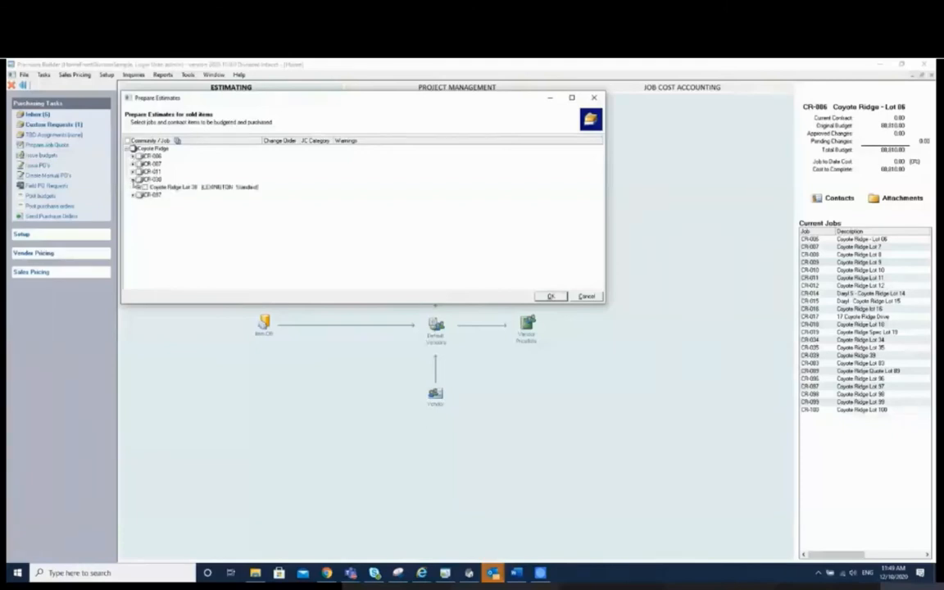
click(144, 187)
click(548, 297)
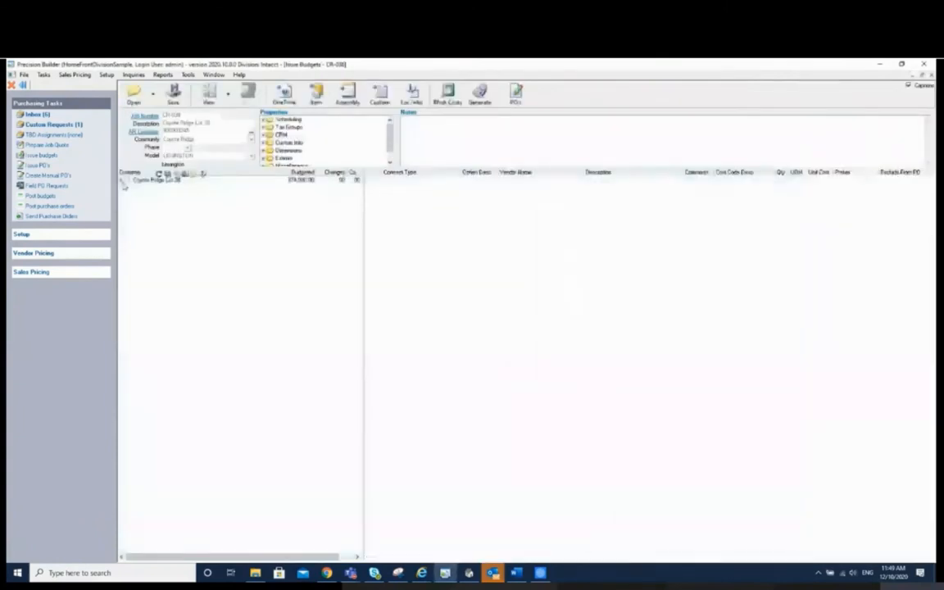
click(128, 188)
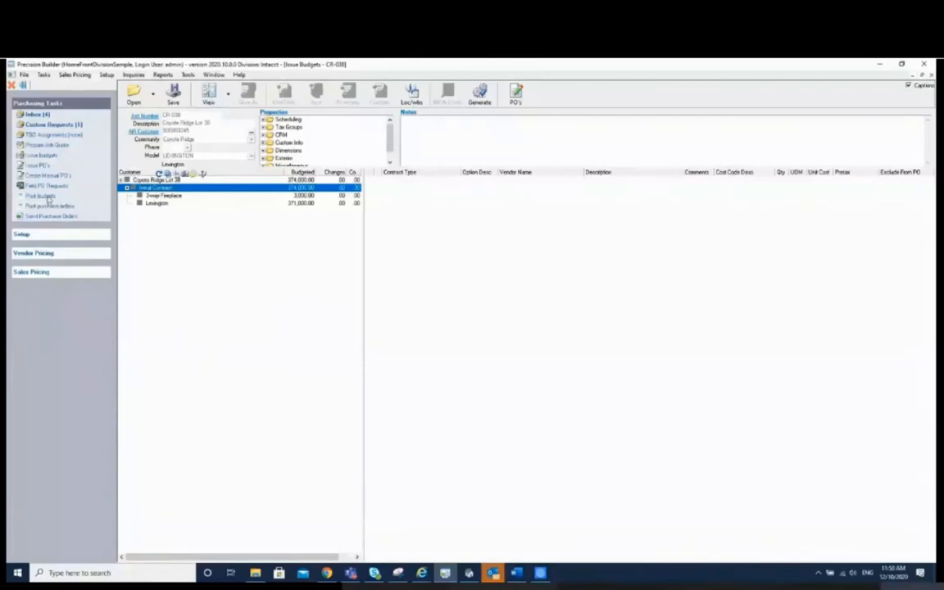
Post the new budgets to accounting with the Budget Posting Wizard
click(47, 198)
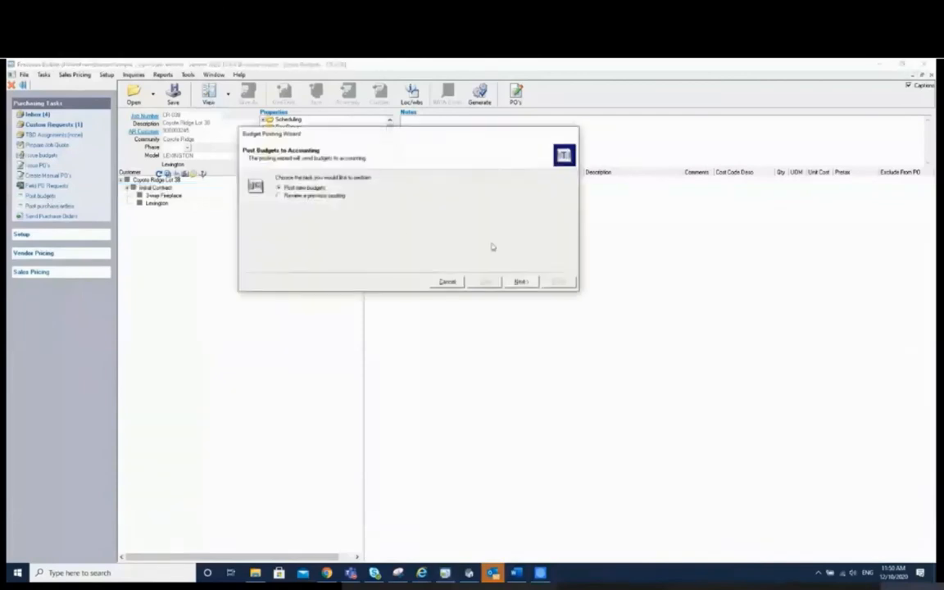
key(Return)
click(318, 211)
key(Return)
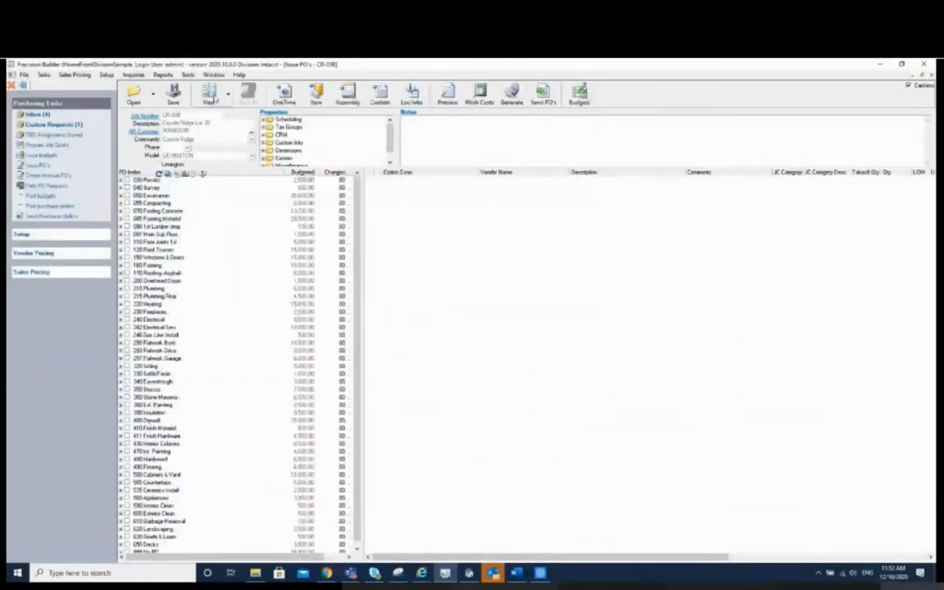
Arrange the job's purchase orders by PO Group, expand group 1, and display the 050 Excavation line items
click(212, 99)
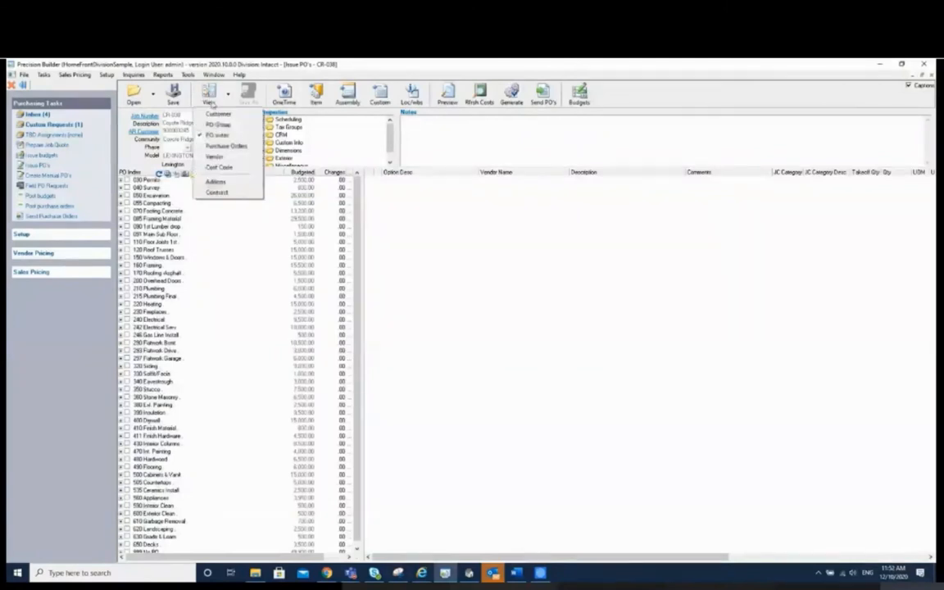
click(218, 123)
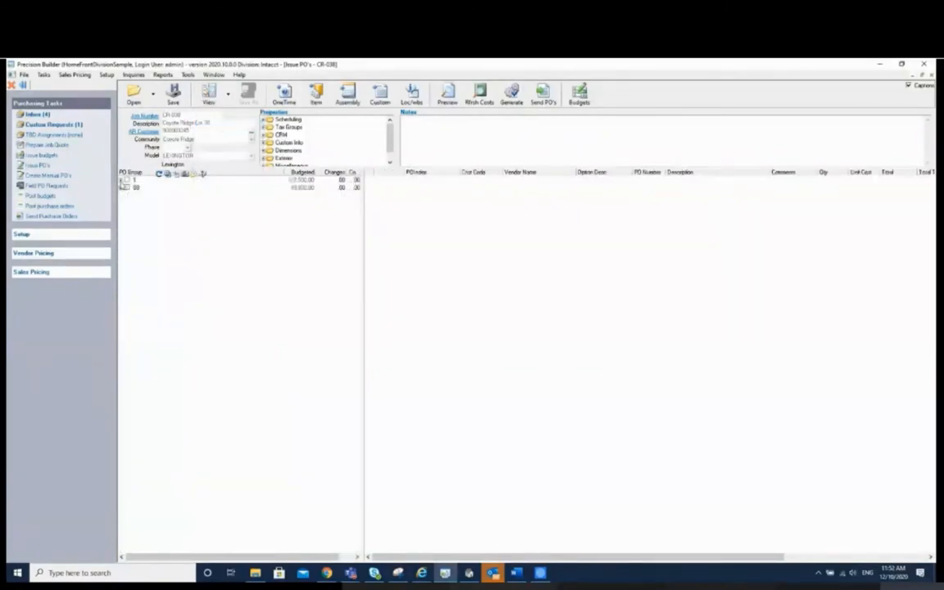
click(121, 180)
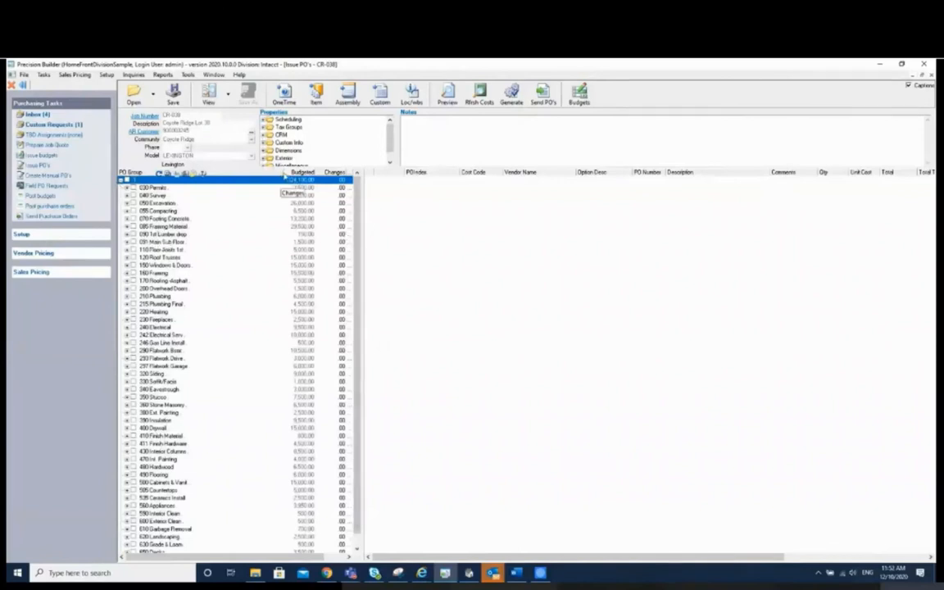
drag(259, 173, 227, 173)
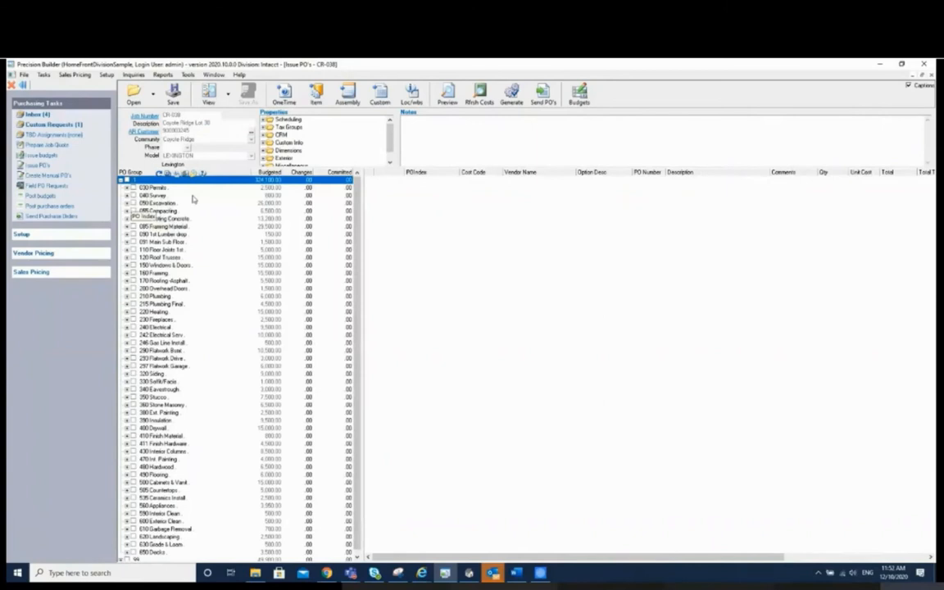
click(154, 202)
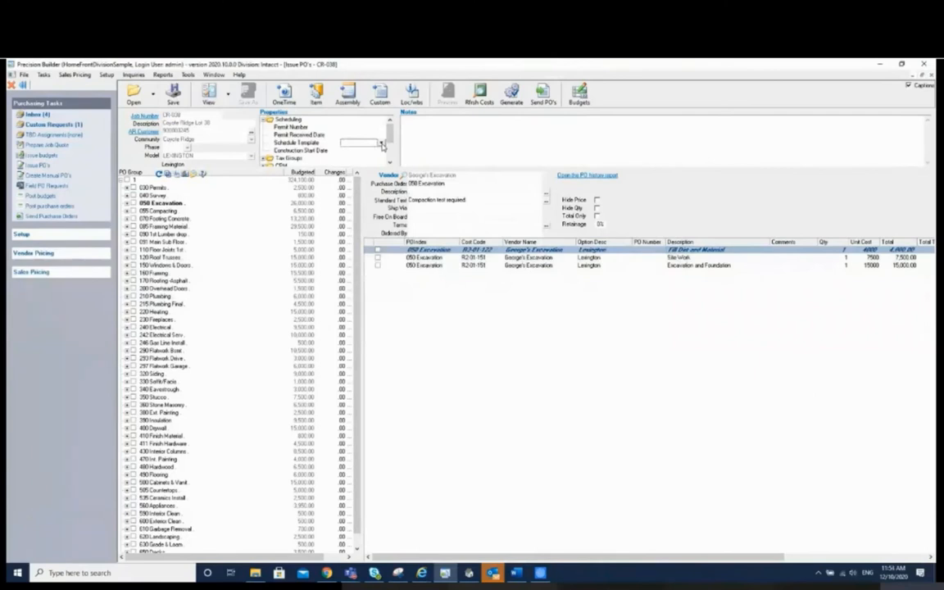
Set the job's Schedule Template to SLAB2 and its Construction Start Date to 14-Dec-20 in the Scheduling properties
click(381, 143)
click(351, 152)
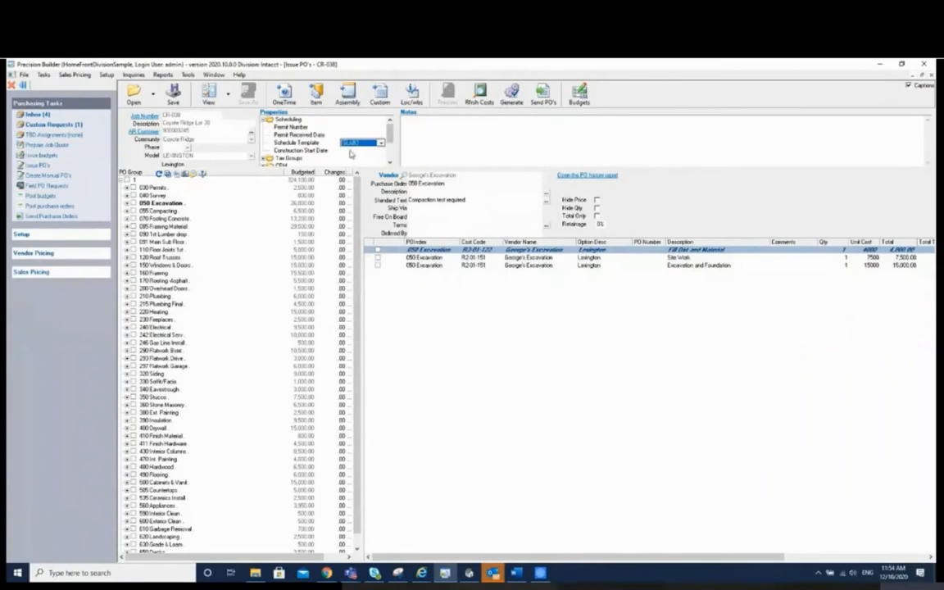
click(383, 153)
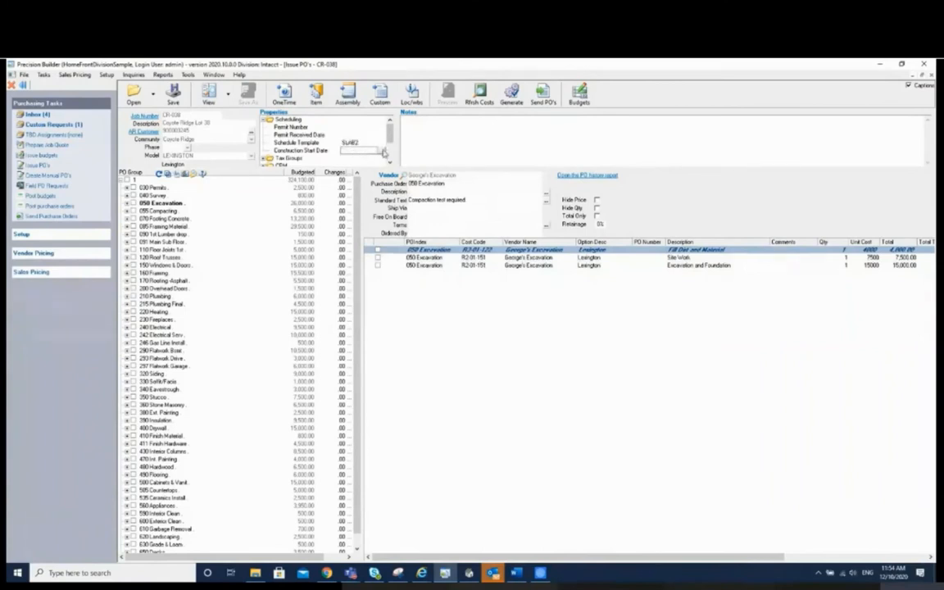
click(382, 152)
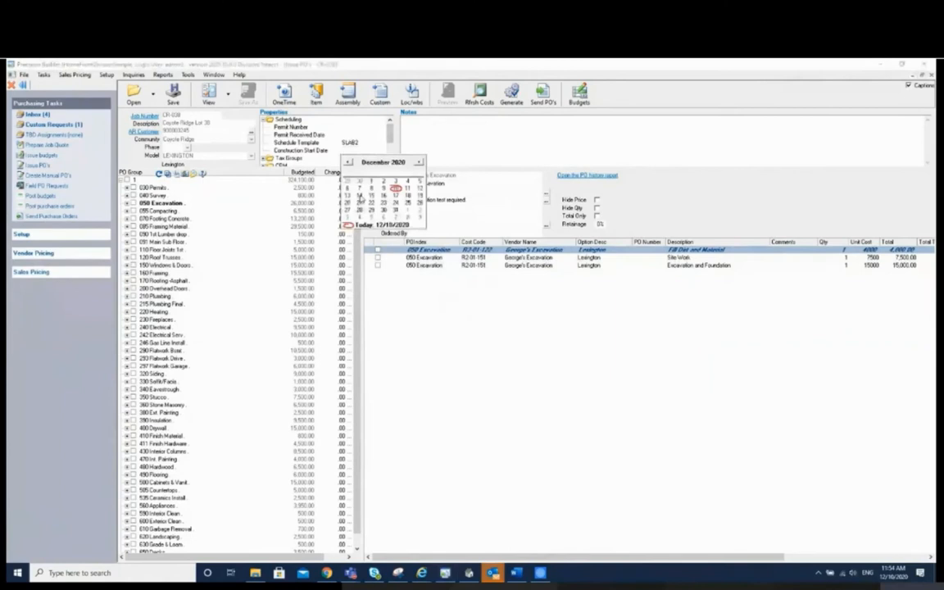
click(359, 197)
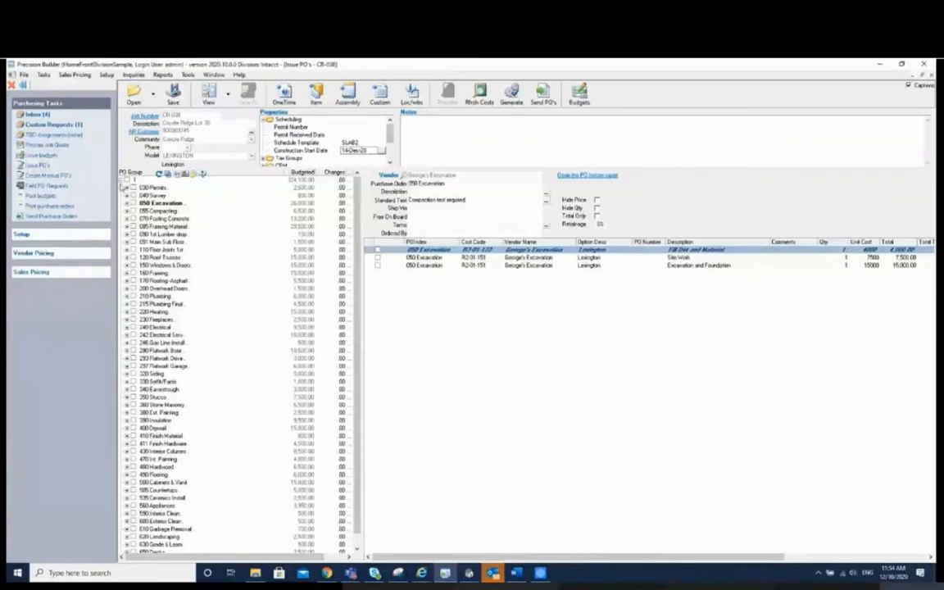
Generate all purchase orders in PO group 1, accepting the expired vendor insurance and the over-budget Fill Dirt and Material cost
click(132, 180)
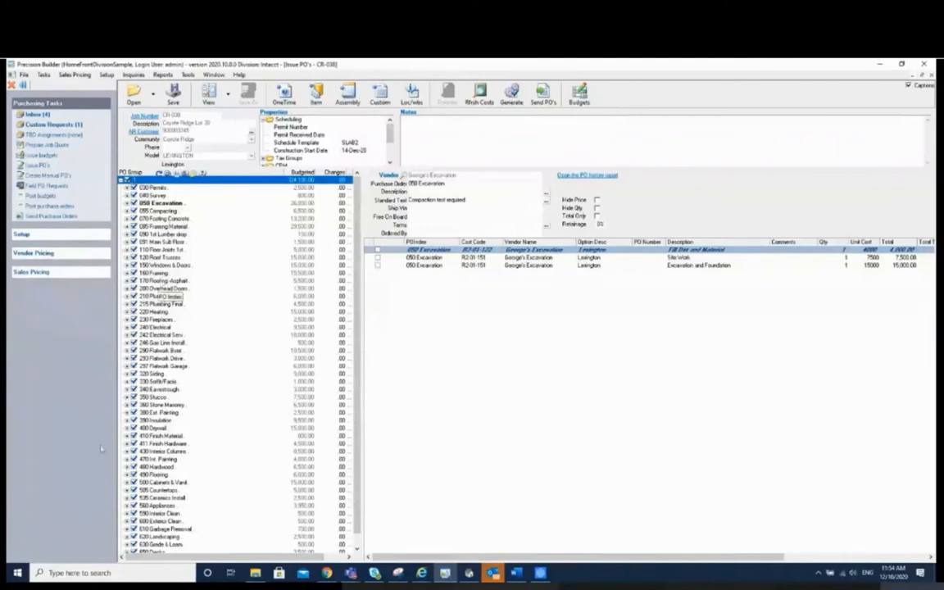
click(511, 92)
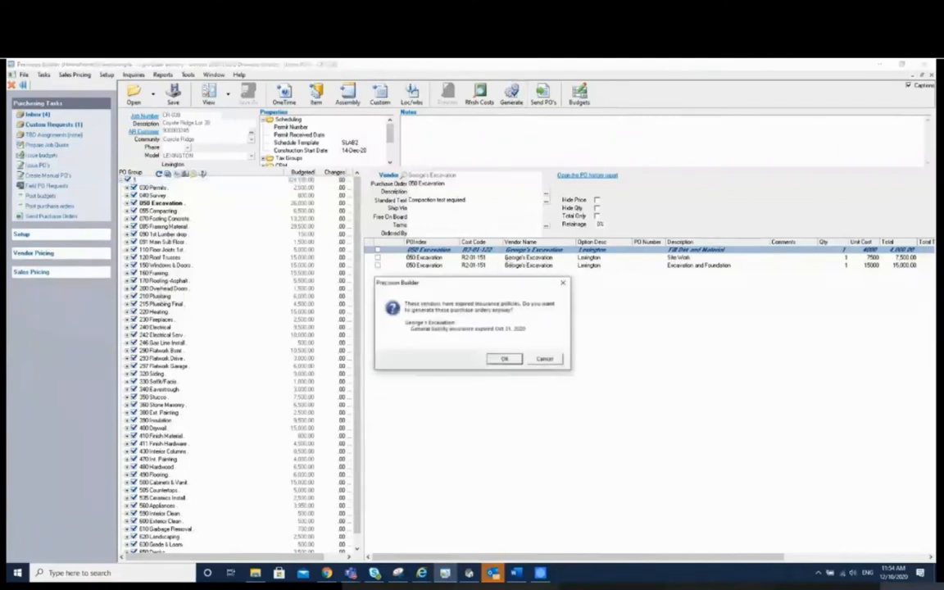
click(504, 359)
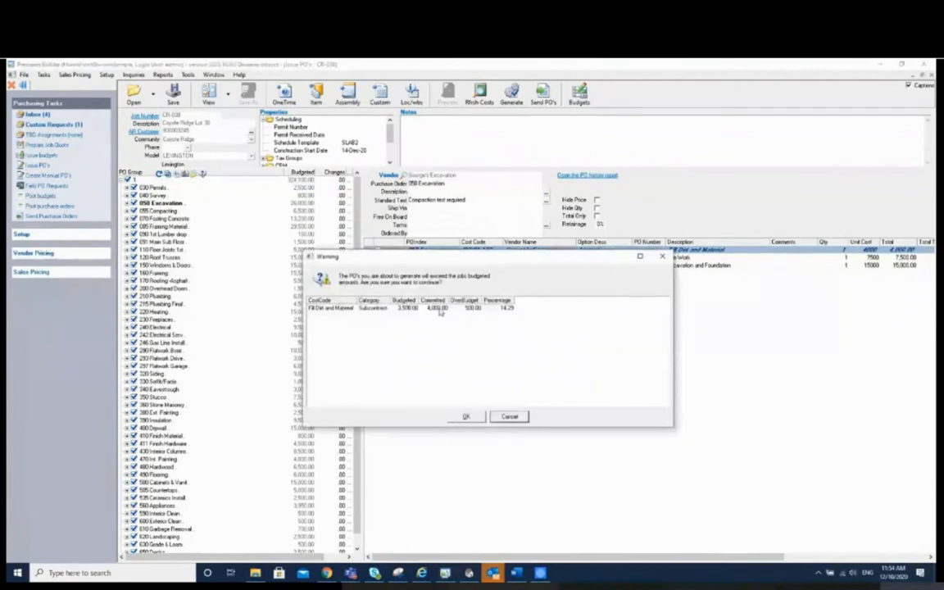
click(439, 309)
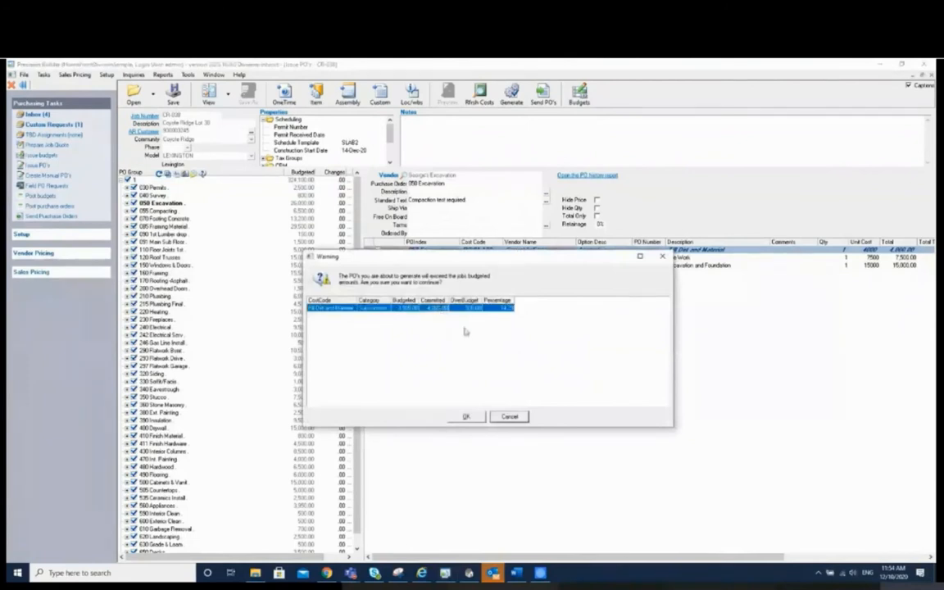
click(466, 417)
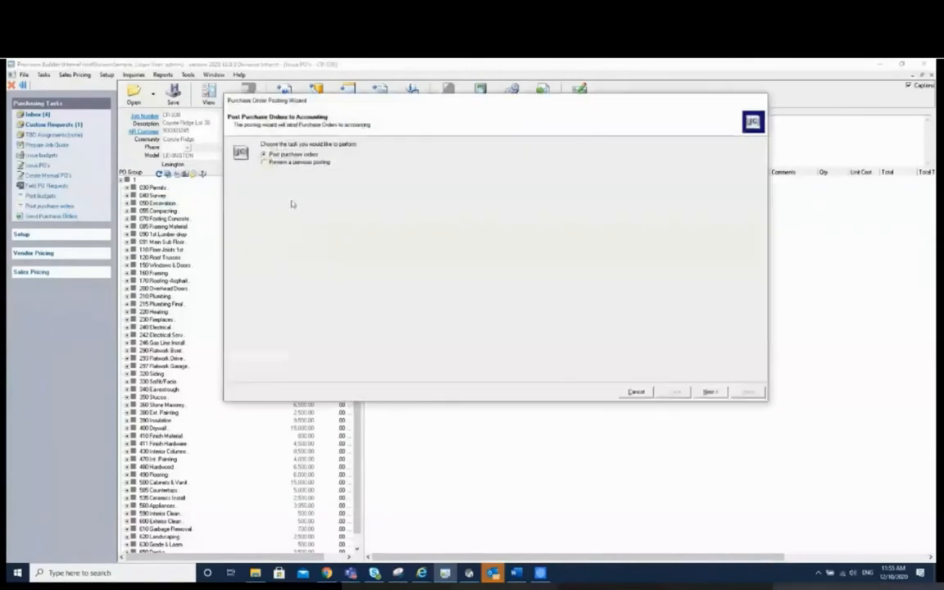
Post all of Coyote Ridge Lot 38's purchase orders to accounting with the Purchase Order Posting Wizard
click(709, 392)
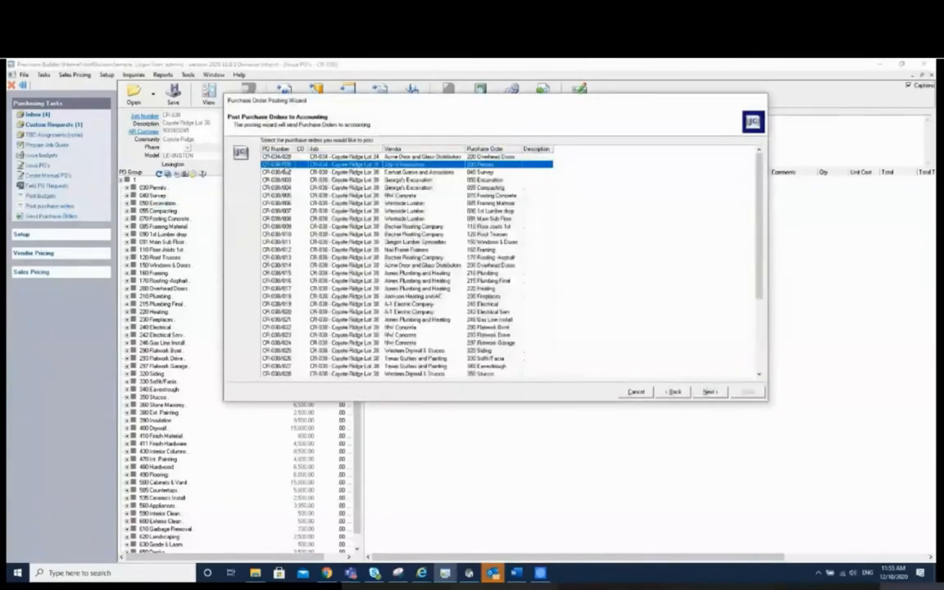
key(shift+End)
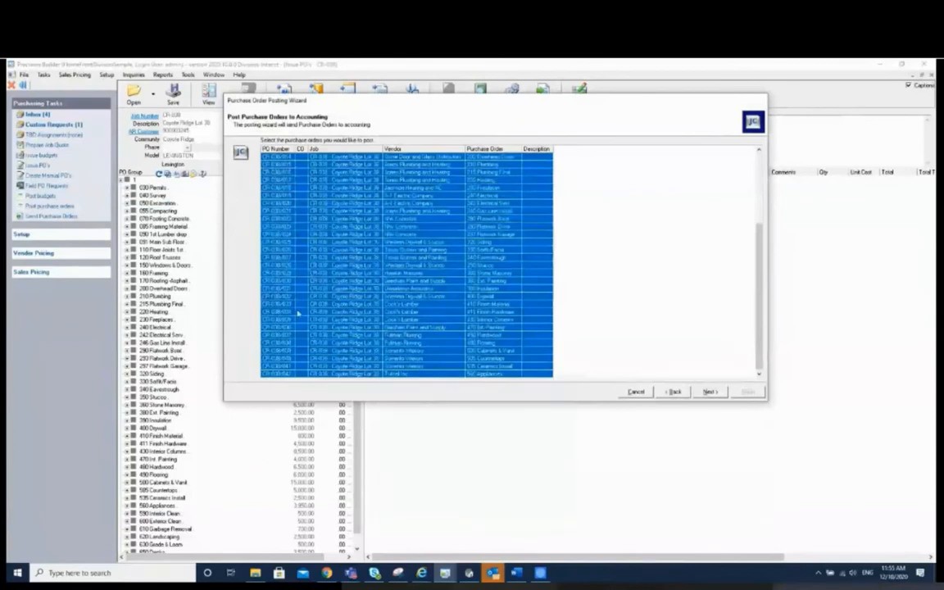
click(708, 393)
click(747, 392)
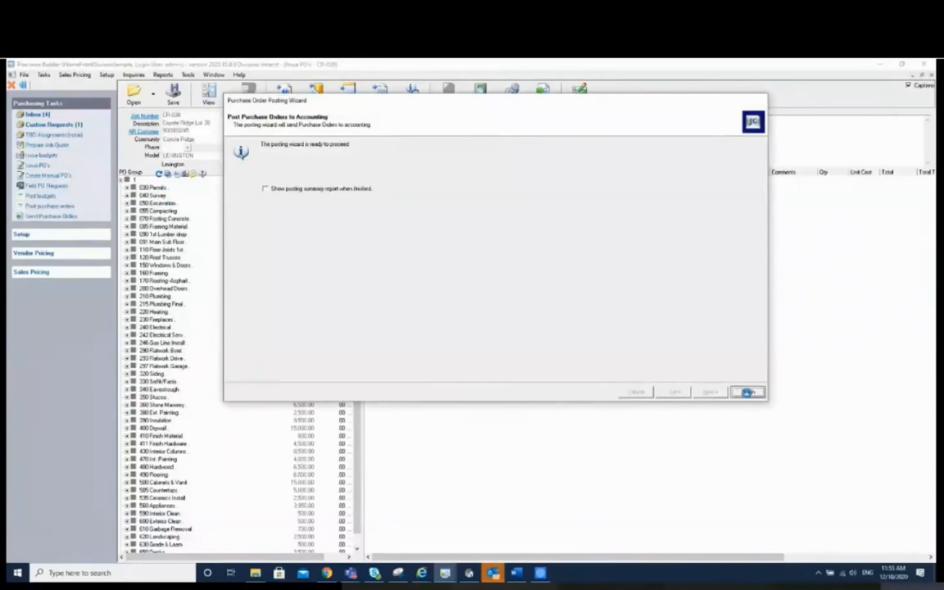
Switch to BuildPro, open the Coyote Ridge Lot 38 schedule, and mark the Stake House - Survey and Rough Grade/Pad Lot tasks complete
mouse_move(326, 573)
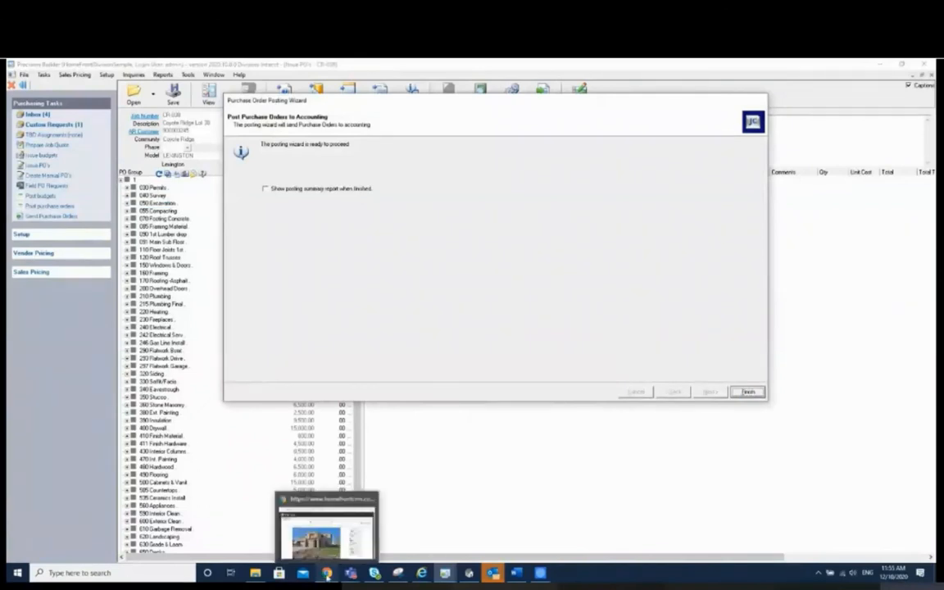
click(326, 533)
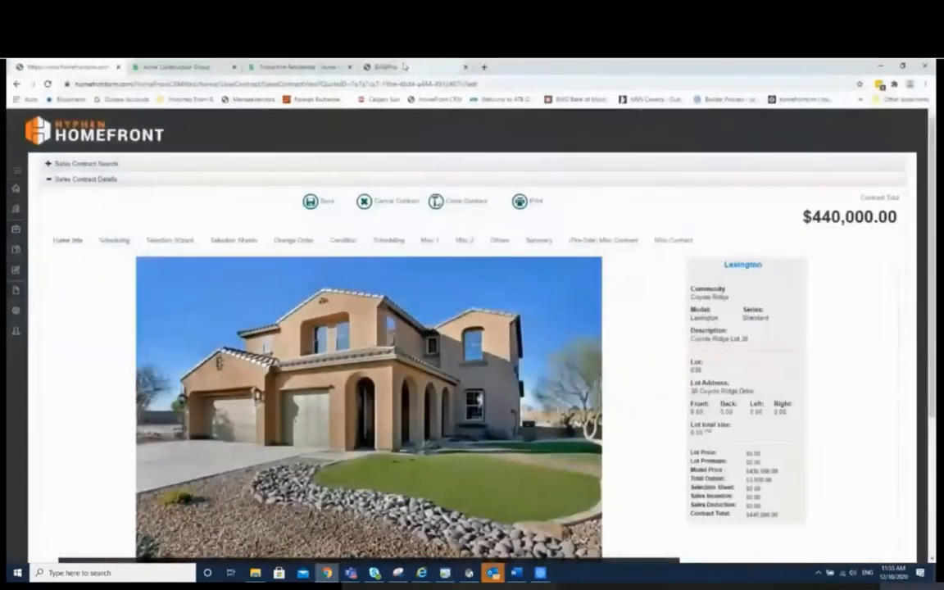
click(404, 67)
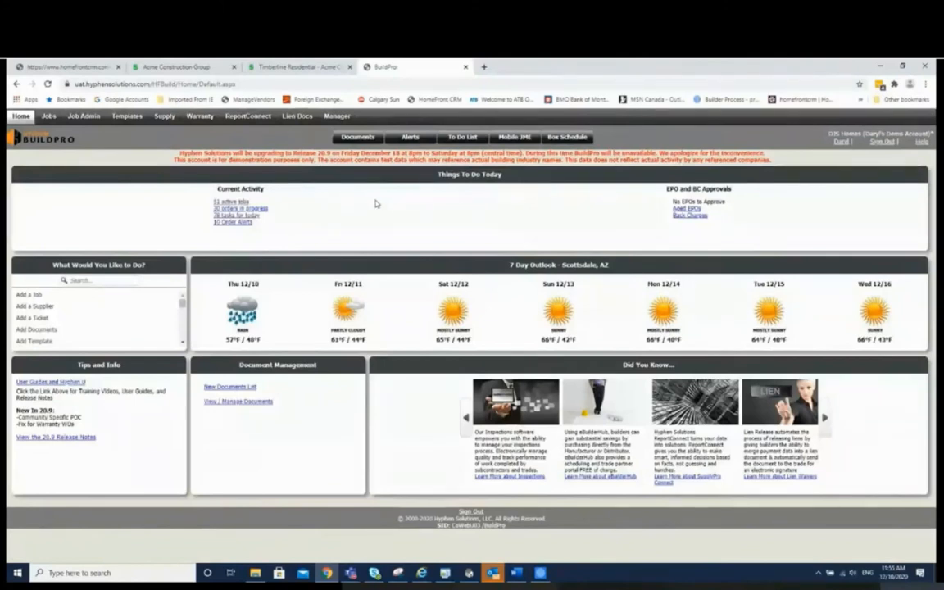
click(239, 208)
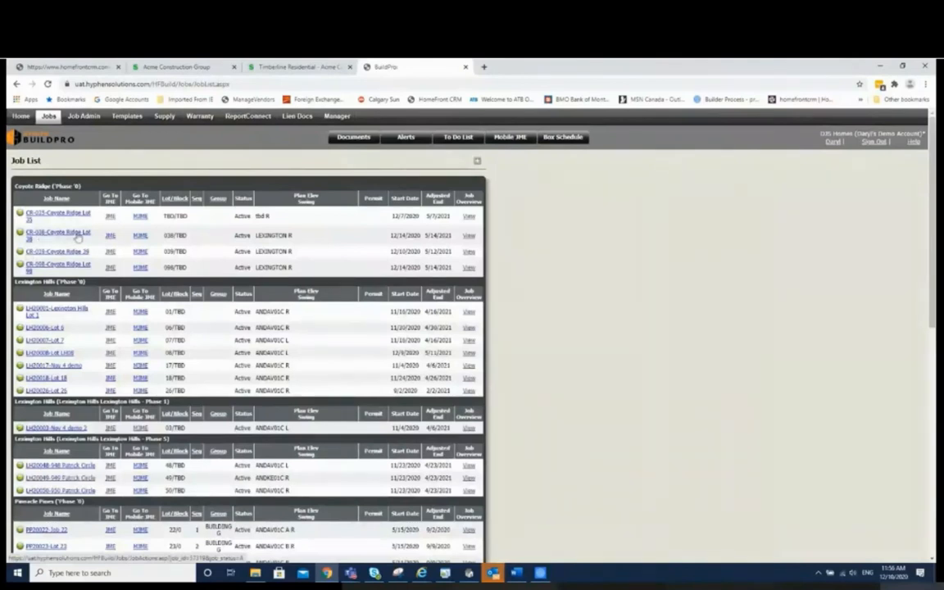
click(110, 236)
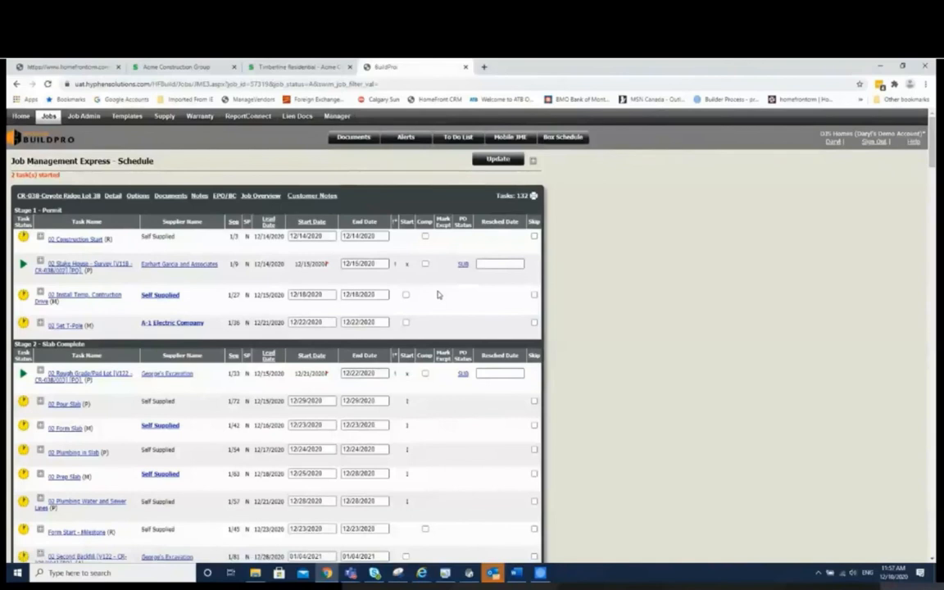
click(426, 263)
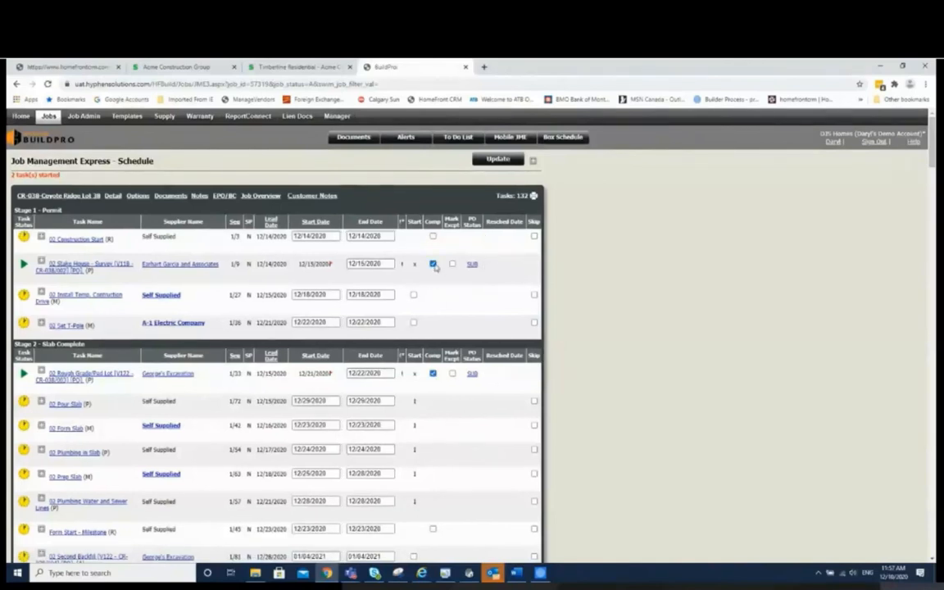
click(501, 160)
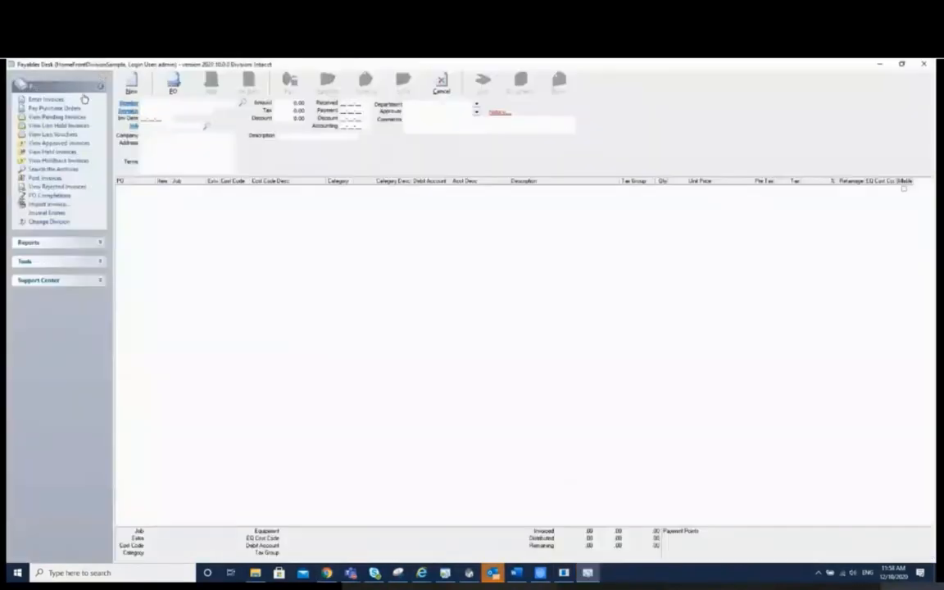
List the site-approved invoices in Payables Desk and examine the line items of the survey and George's Excavation invoices
click(64, 143)
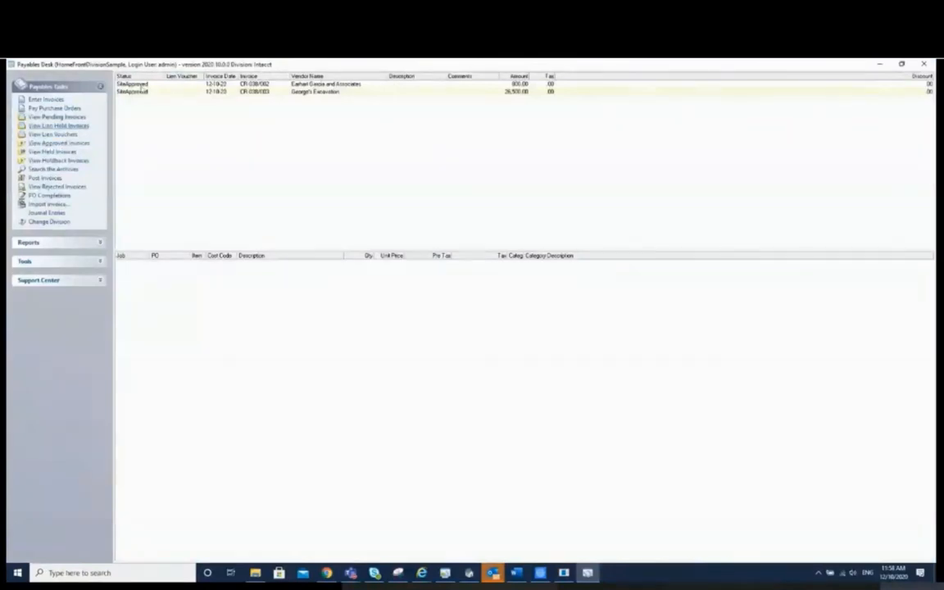
click(143, 86)
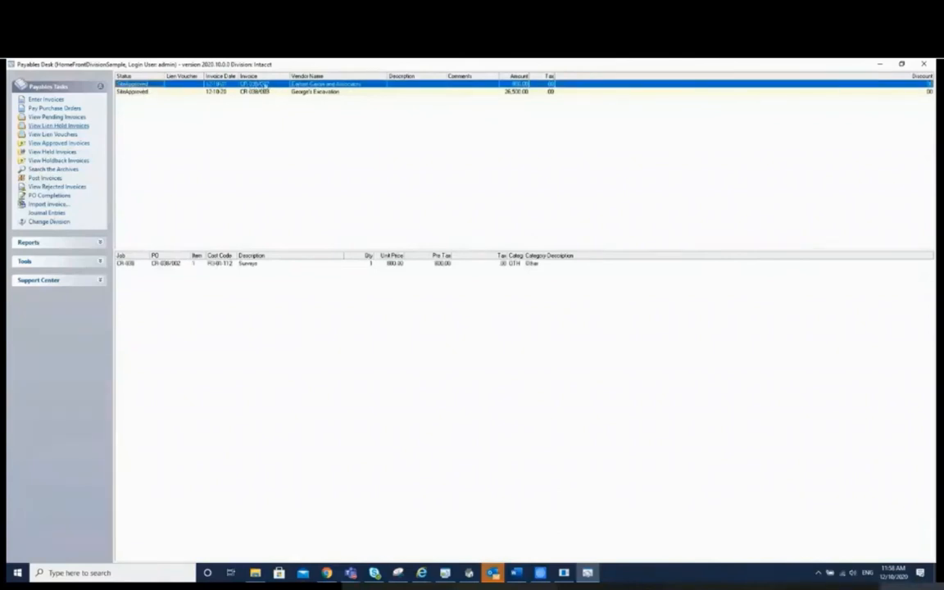
click(238, 264)
click(274, 91)
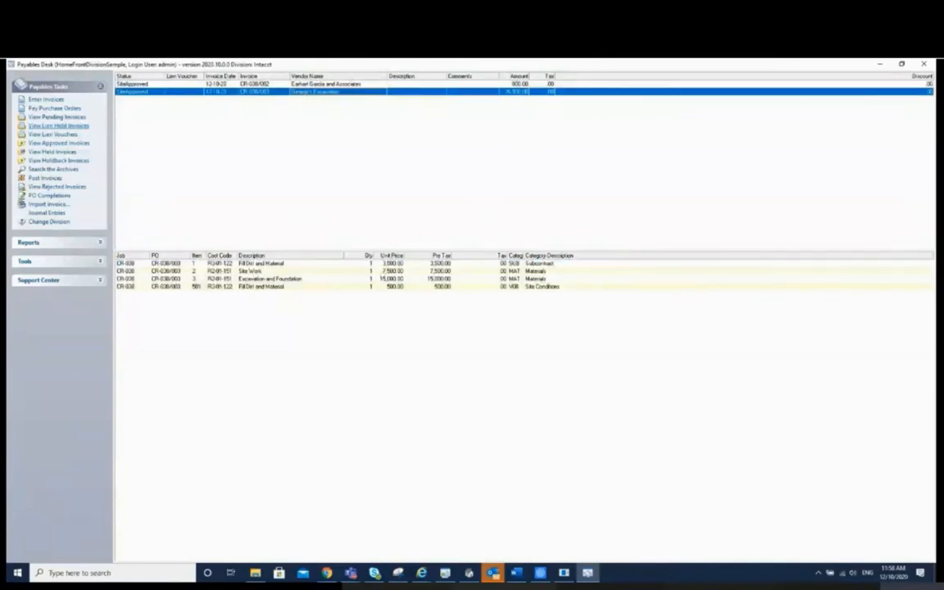
Select the survey and George's Excavation invoices together and process both
ctrl+click(274, 84)
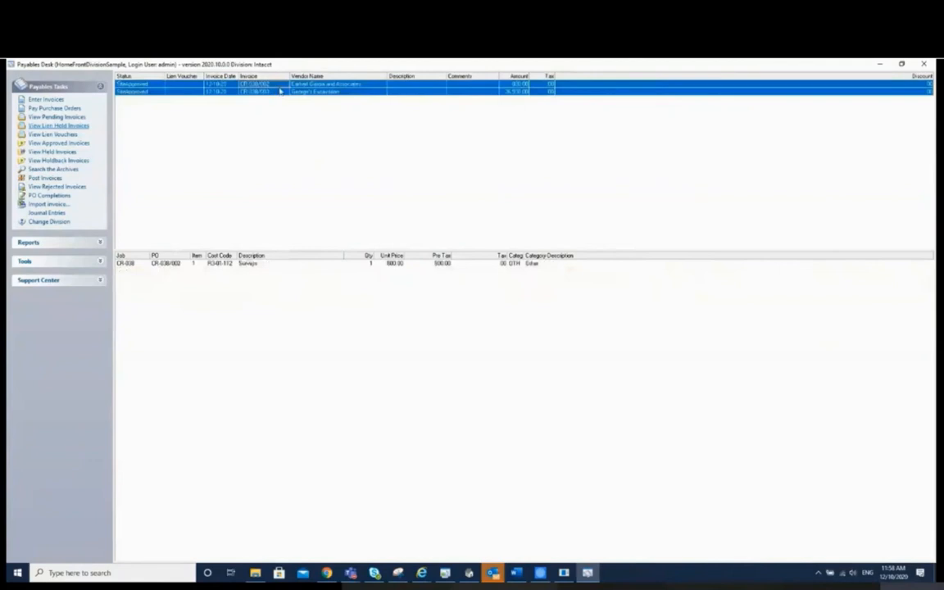
right_click(280, 92)
click(266, 101)
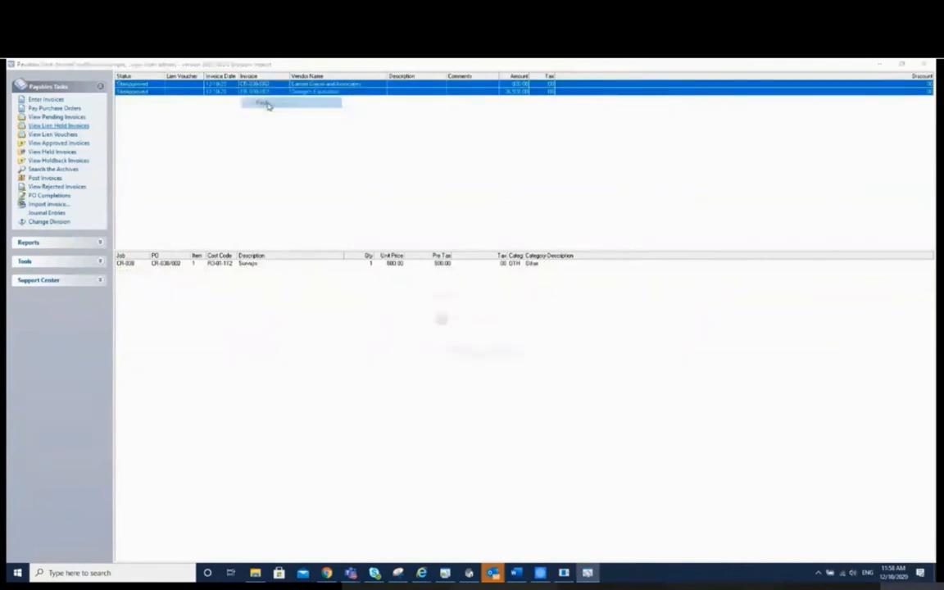
click(453, 348)
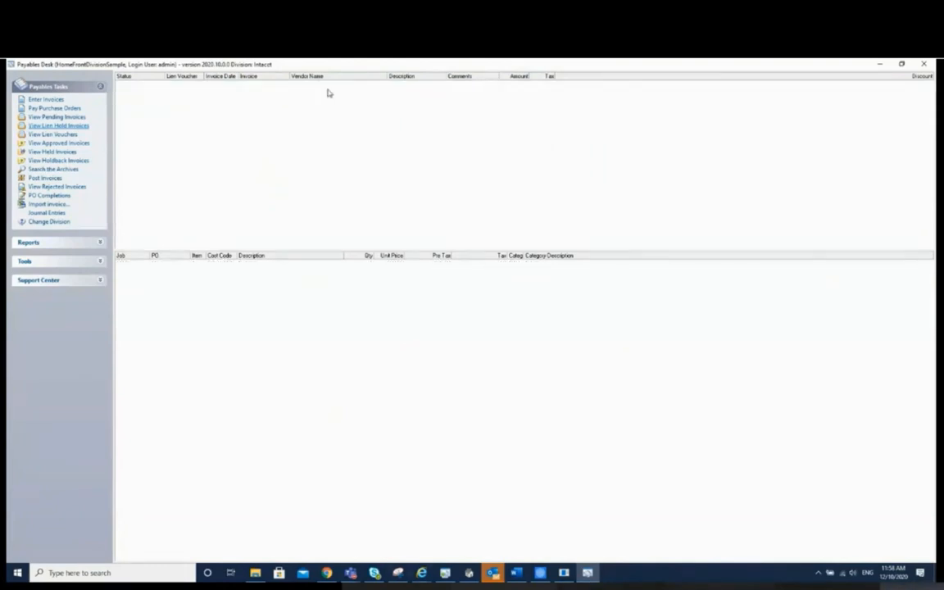
Switch to Sage Intacct and view the Timberline Residential Project Performance dashboard
click(326, 572)
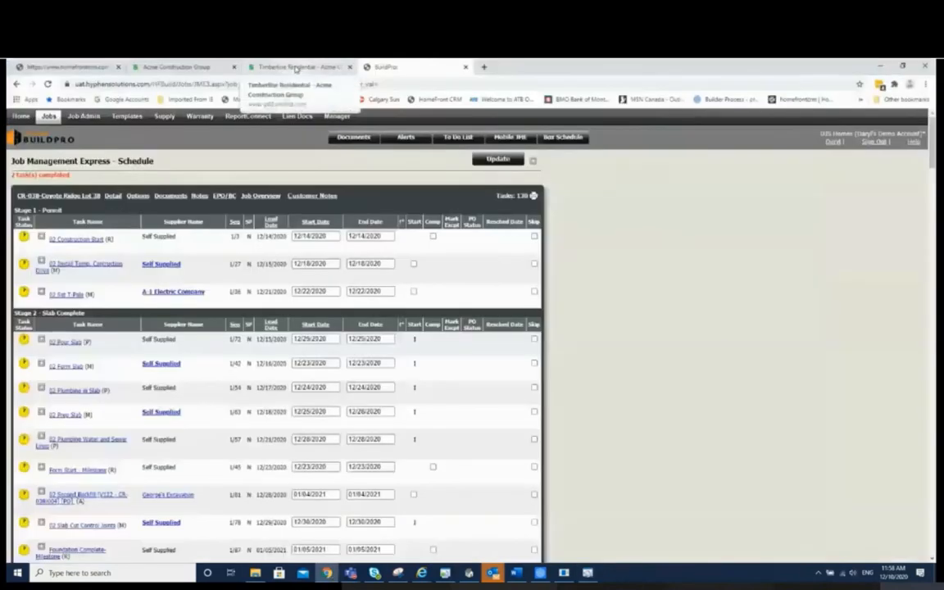
click(297, 67)
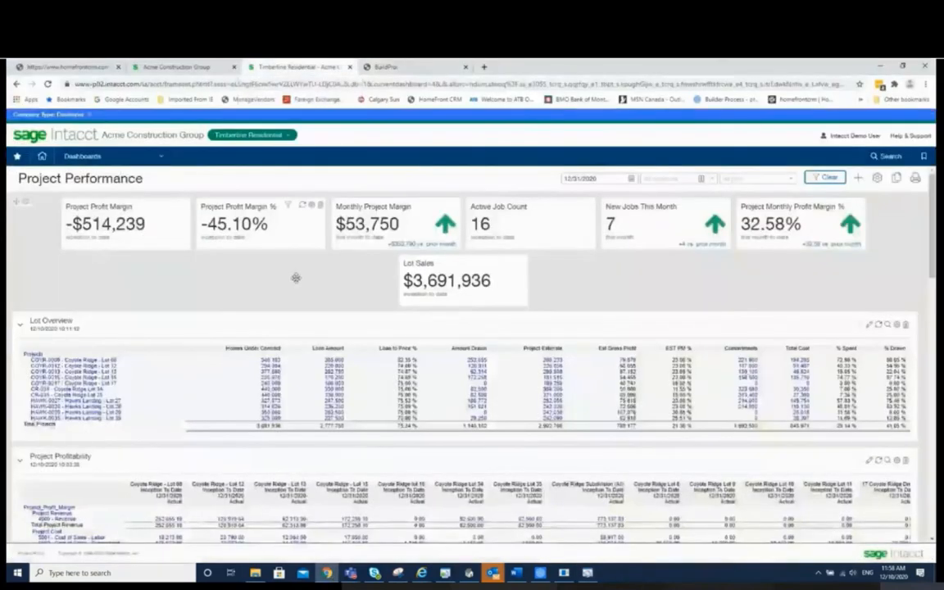